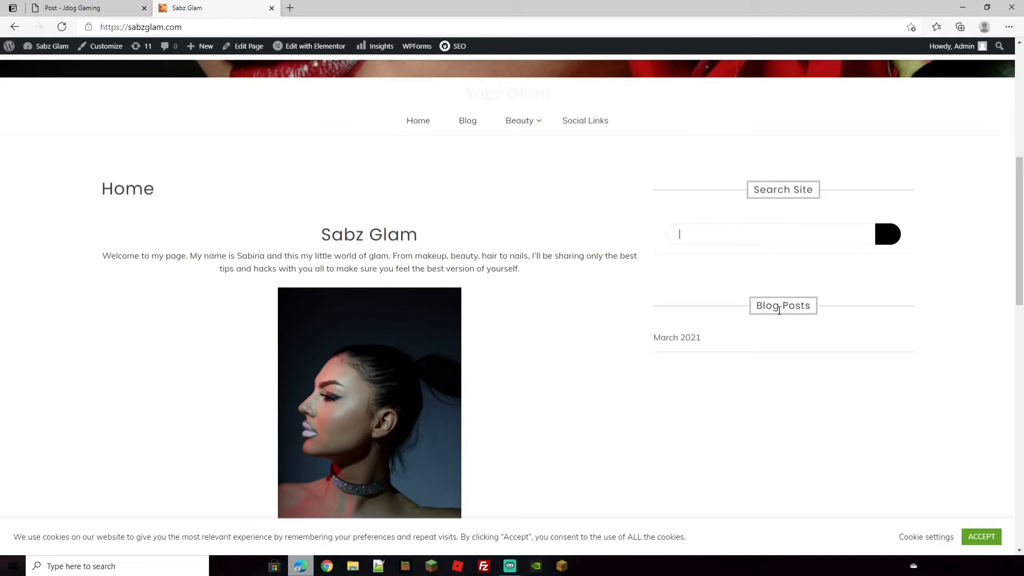
Examine the sidebar and widget areas on the Sabz Glam and Jdog Gaming home pages.
{"action": "scroll", "coordinate": [698, 335], "scroll_direction": "up", "scroll_amount": 6}
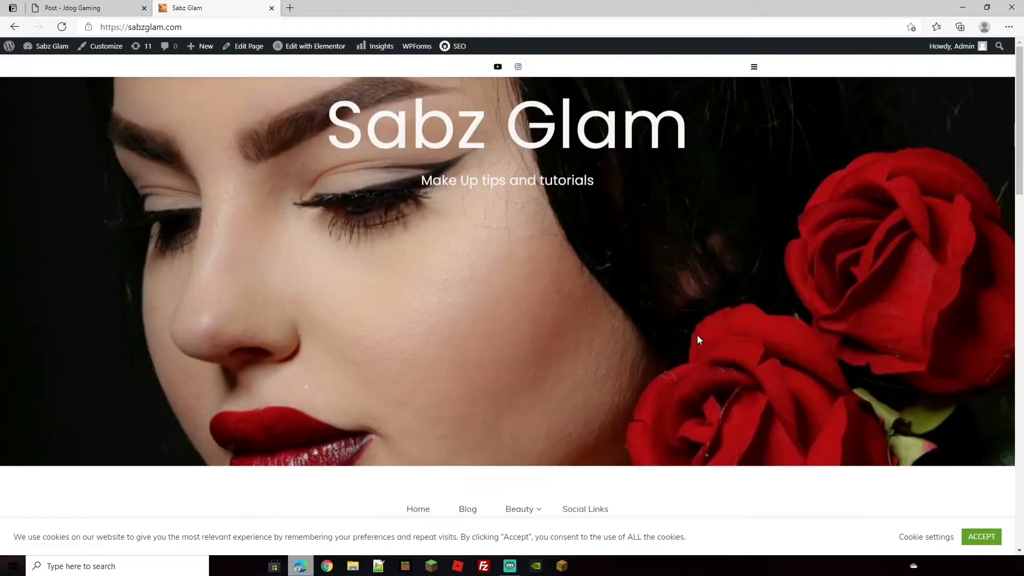
{"action": "left_click", "coordinate": [754, 66]}
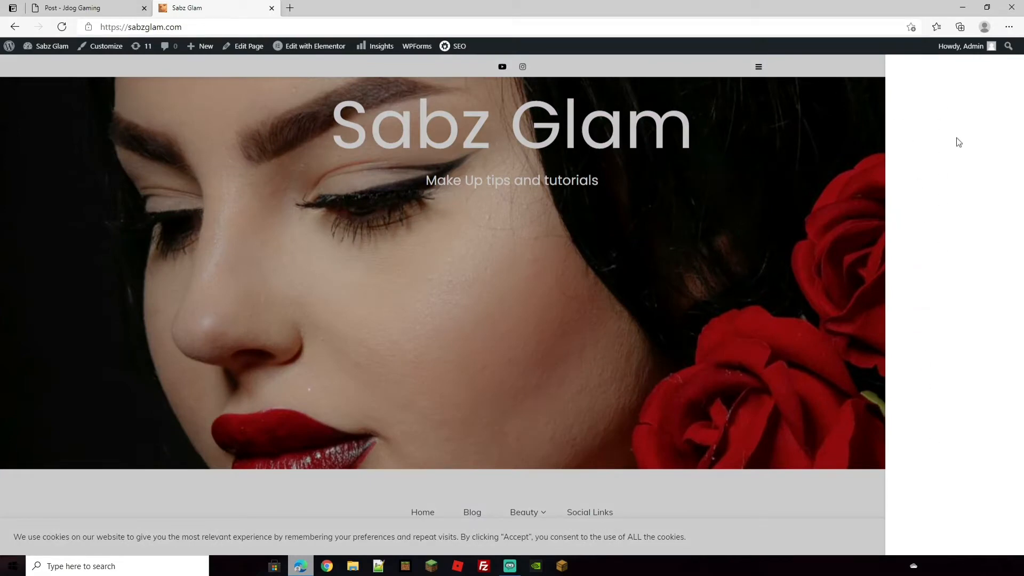
{"action": "left_click", "coordinate": [783, 193]}
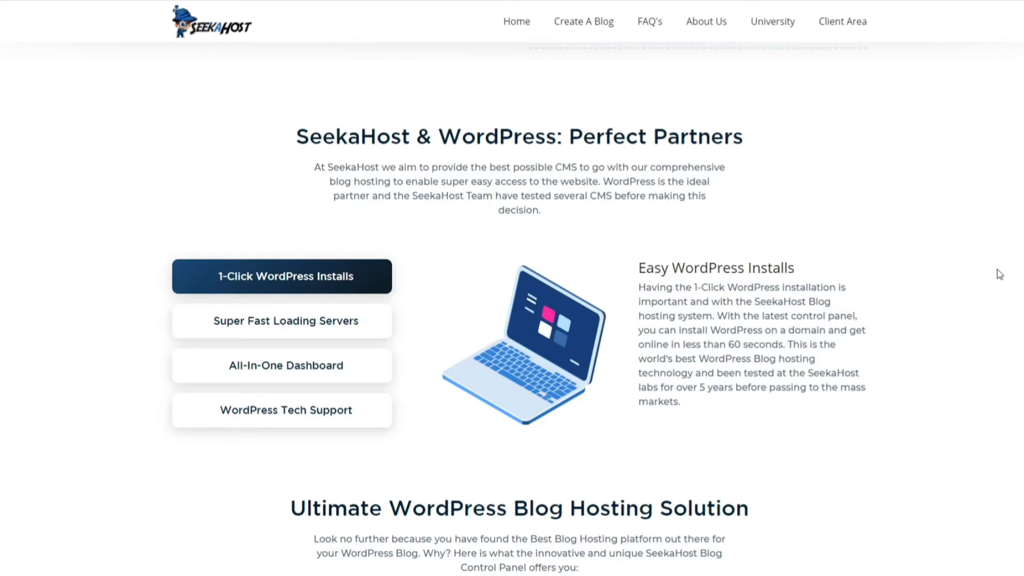
{"action": "scroll", "coordinate": [999, 274], "scroll_direction": "down", "scroll_amount": 10}
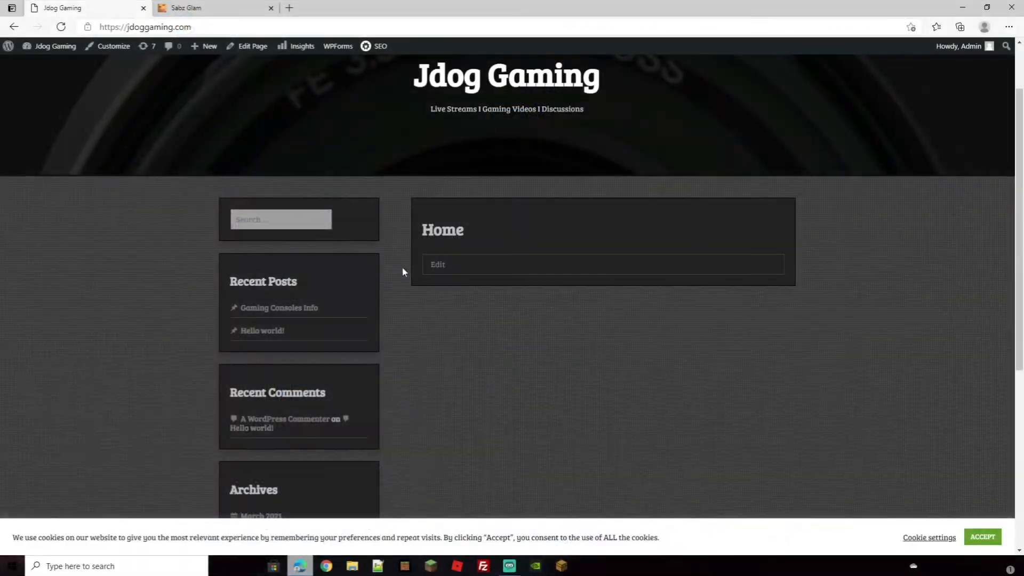
{"action": "scroll", "coordinate": [429, 276], "scroll_direction": "down", "scroll_amount": 6}
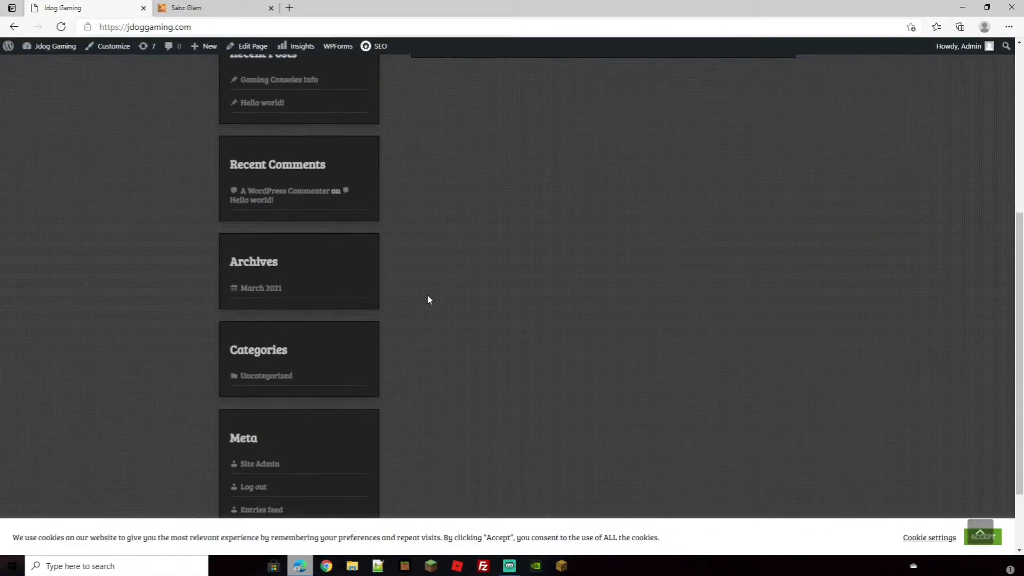
{"action": "scroll", "coordinate": [427, 299], "scroll_direction": "up", "scroll_amount": 7}
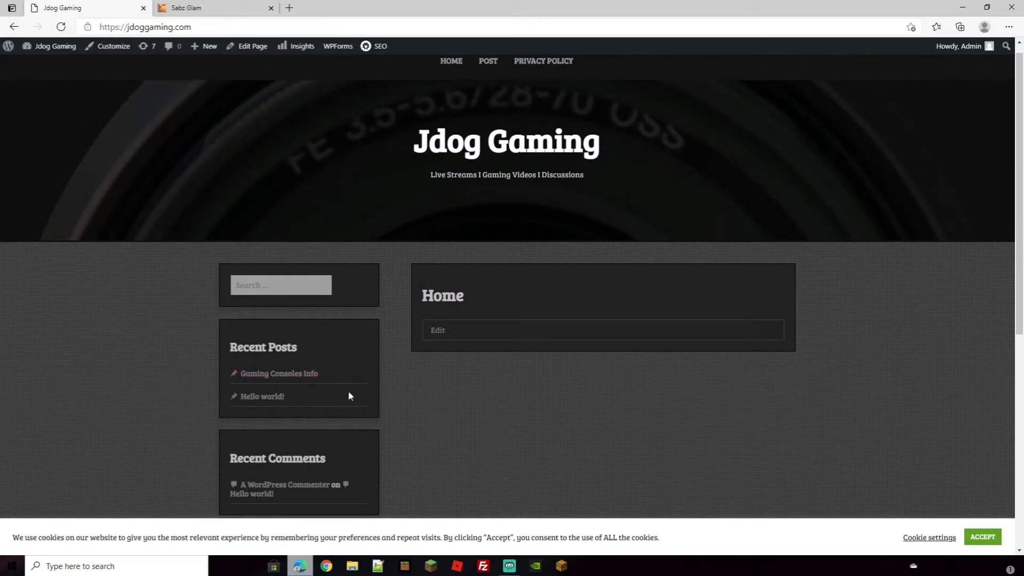
{"action": "left_click", "coordinate": [197, 10]}
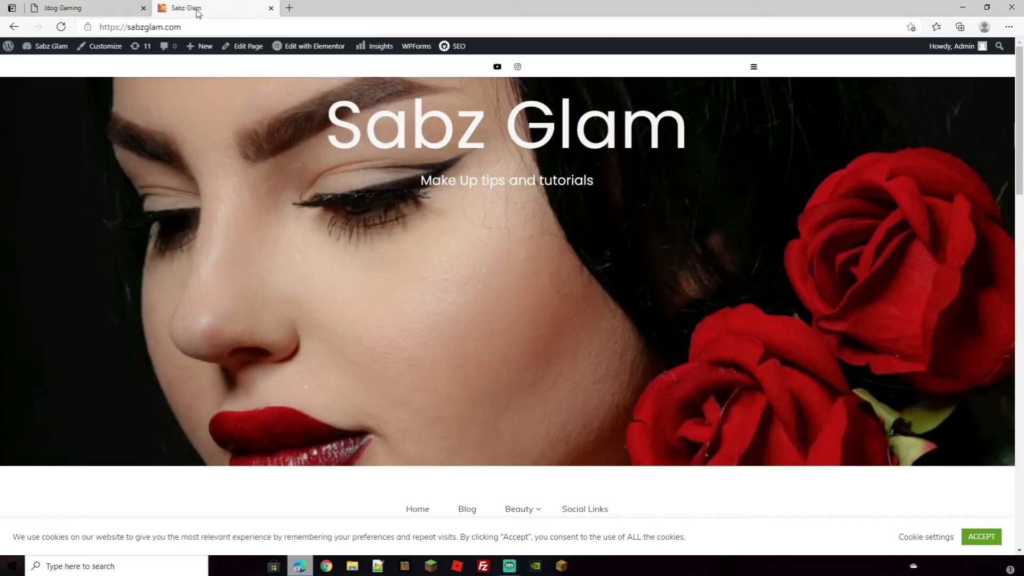
{"action": "scroll", "coordinate": [605, 366], "scroll_direction": "down", "scroll_amount": 8}
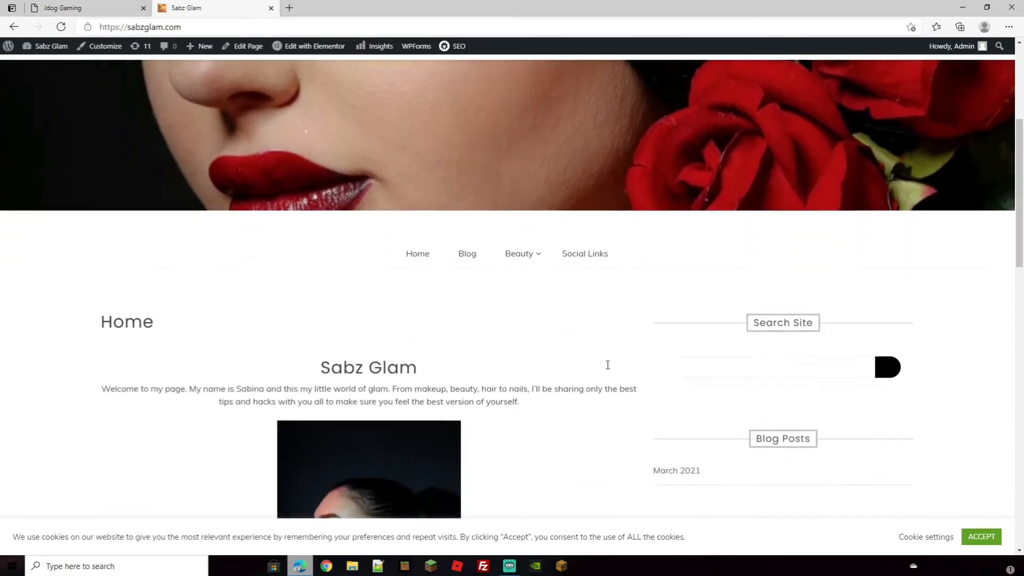
{"action": "scroll", "coordinate": [706, 80], "scroll_direction": "up", "scroll_amount": 8}
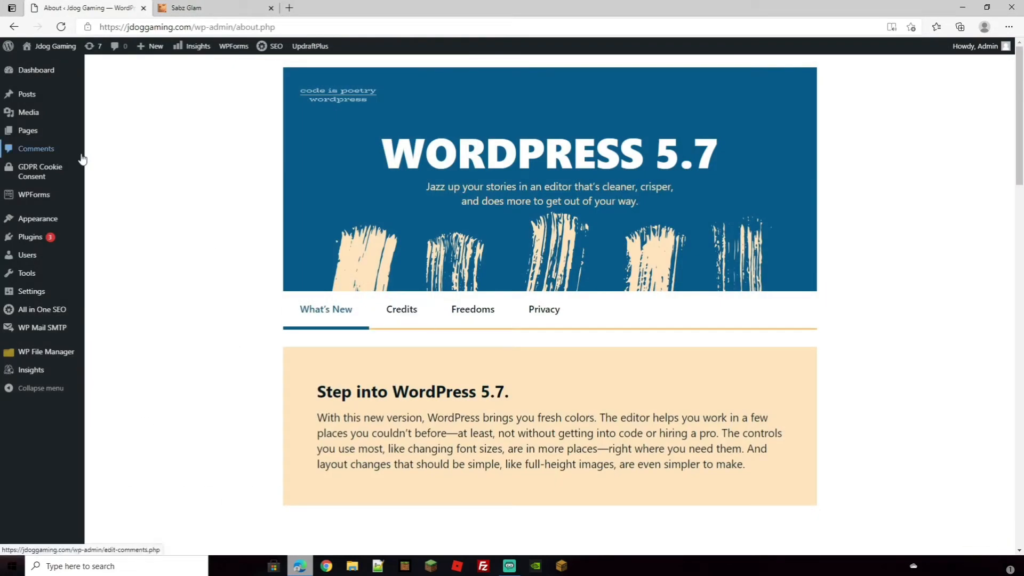
Open the Jdog Gaming site in the customizer and go to its Widgets settings.
{"action": "mouse_move", "coordinate": [51, 52]}
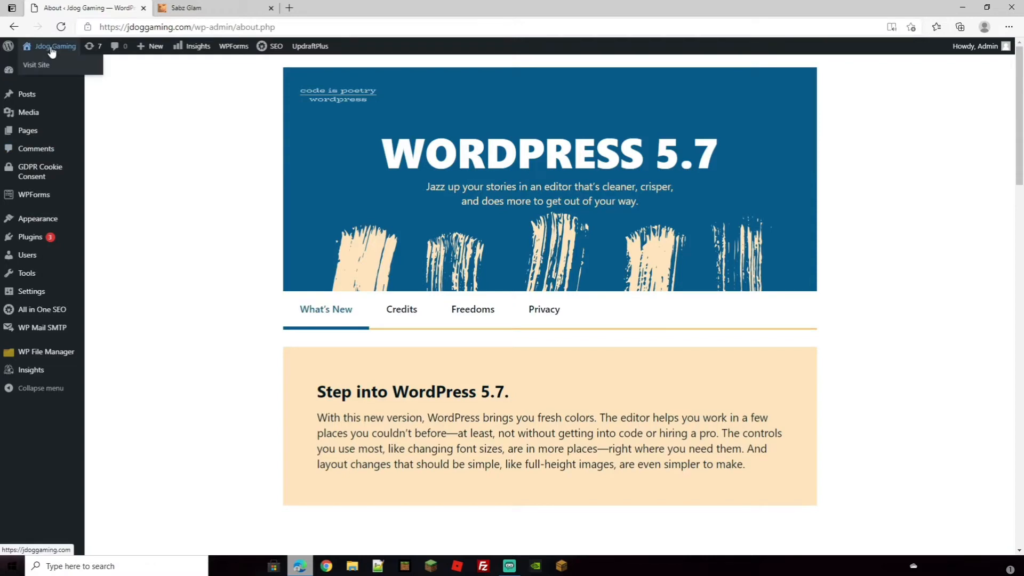
{"action": "left_click", "coordinate": [52, 51]}
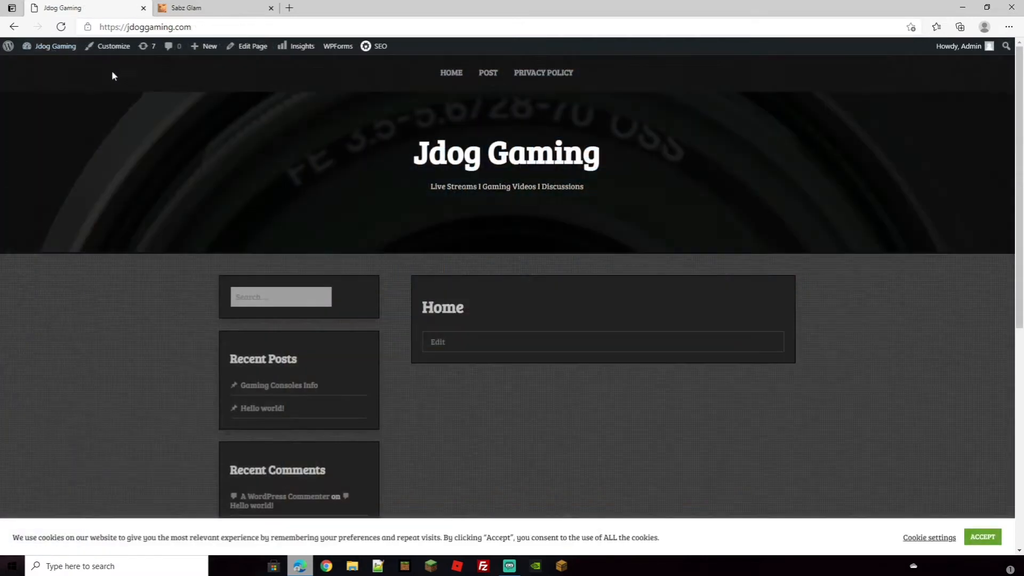
{"action": "left_click", "coordinate": [109, 46]}
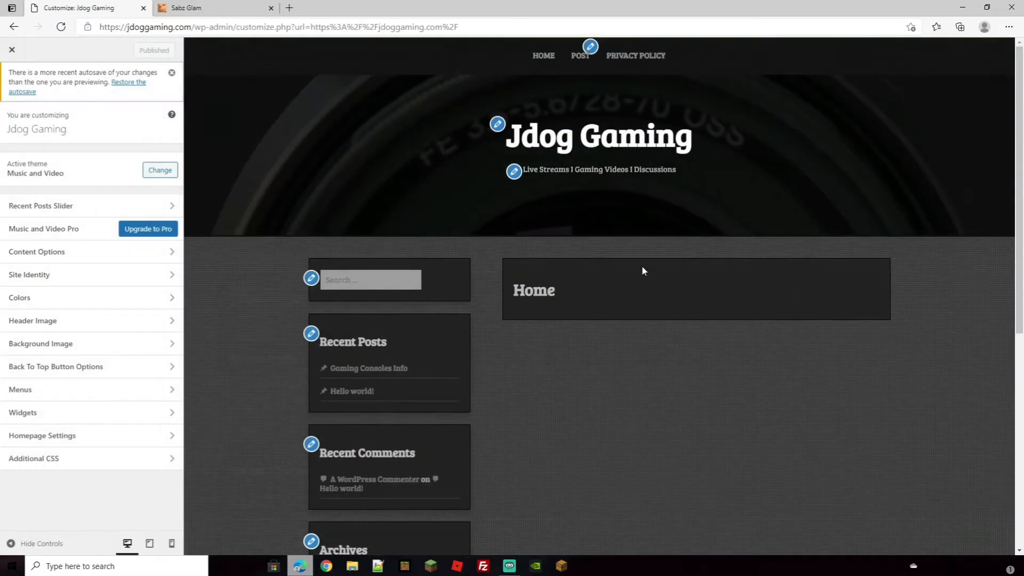
{"action": "scroll", "coordinate": [780, 425], "scroll_direction": "down", "scroll_amount": 8}
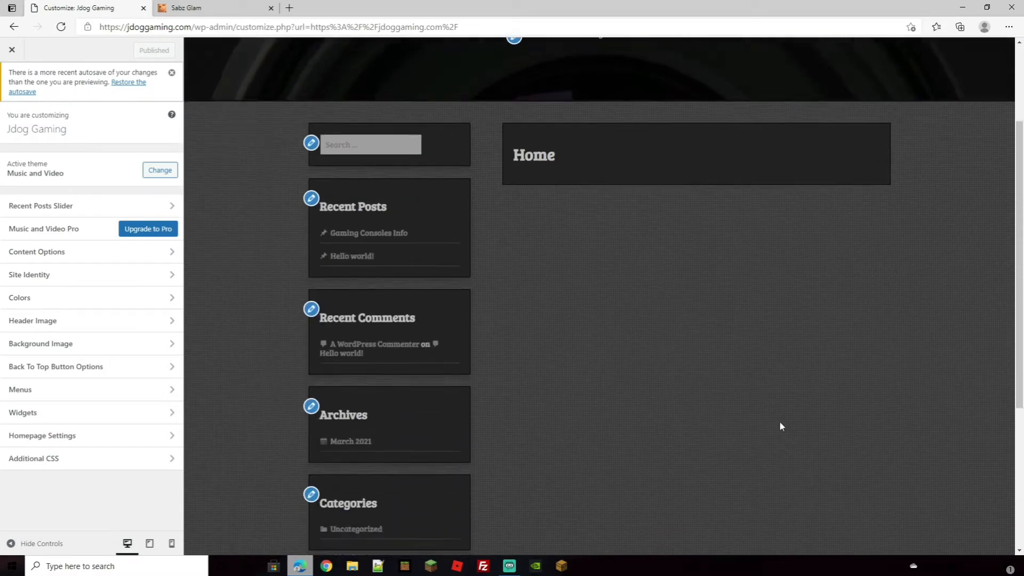
{"action": "scroll", "coordinate": [780, 425], "scroll_direction": "up", "scroll_amount": 7}
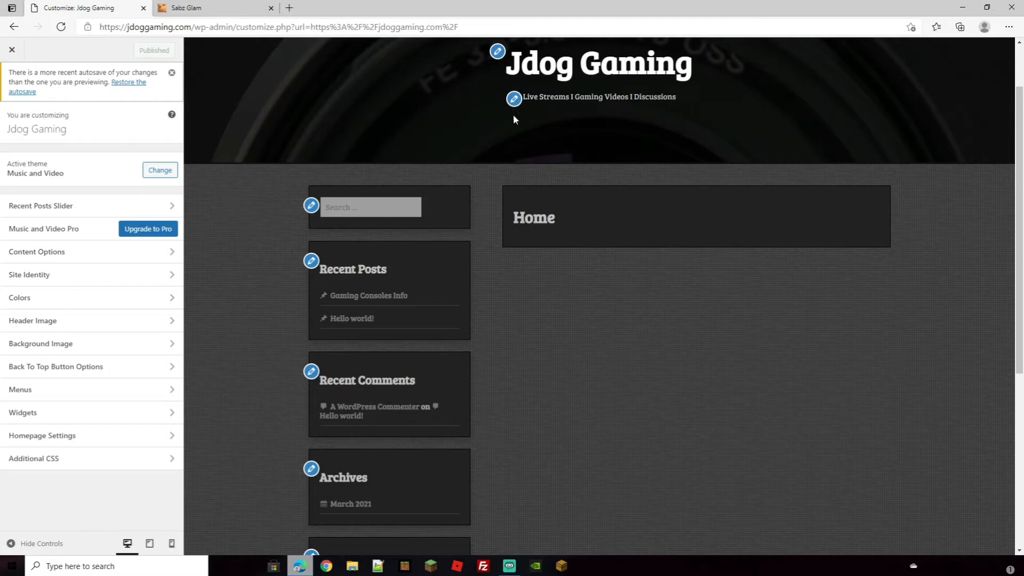
{"action": "left_click", "coordinate": [61, 414]}
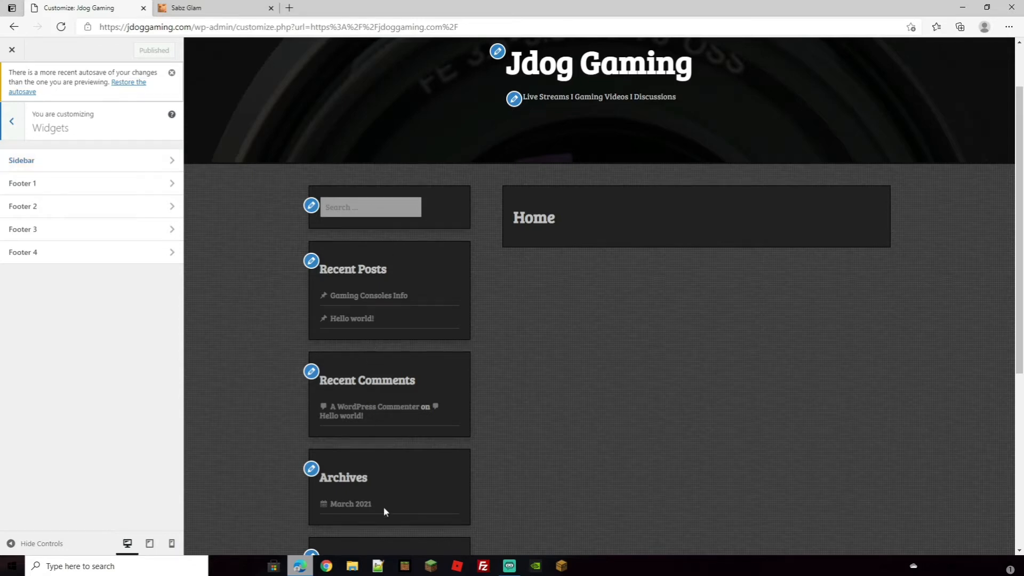
{"action": "scroll", "coordinate": [742, 472], "scroll_direction": "down", "scroll_amount": 5}
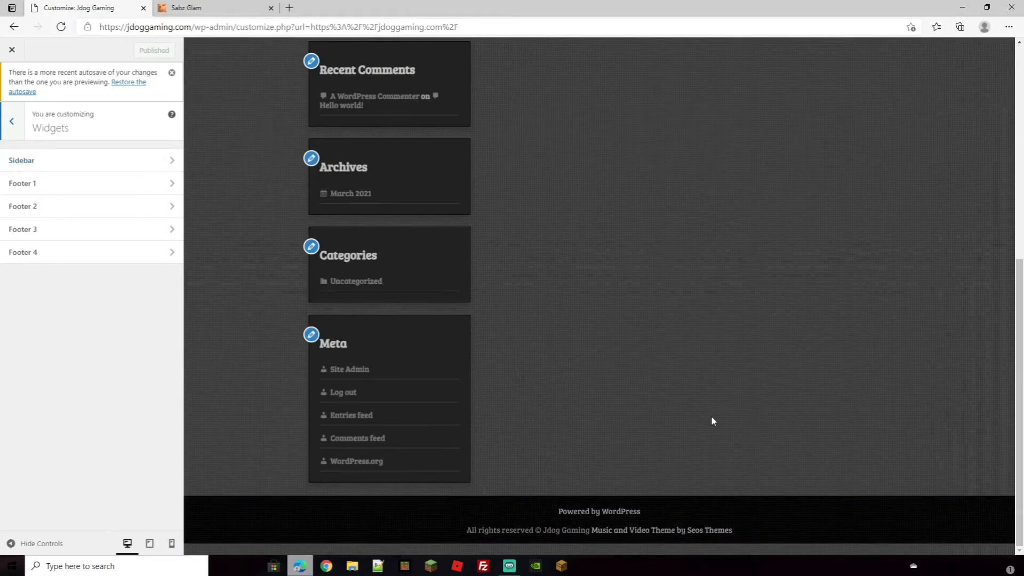
{"action": "scroll", "coordinate": [703, 409], "scroll_direction": "up", "scroll_amount": 4}
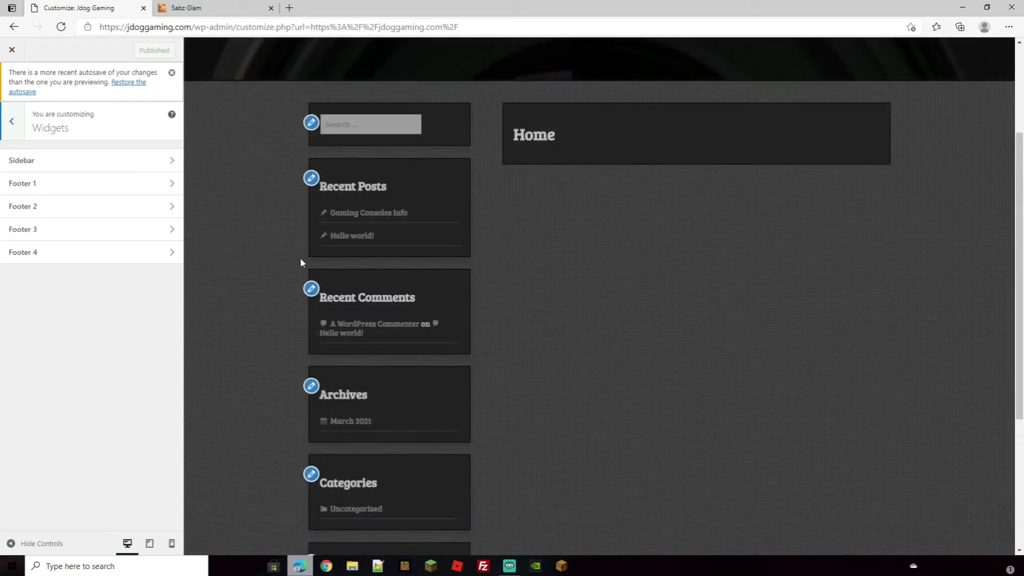
Remove the Archives widget from the Jdog Gaming sidebar.
{"action": "left_click", "coordinate": [312, 388]}
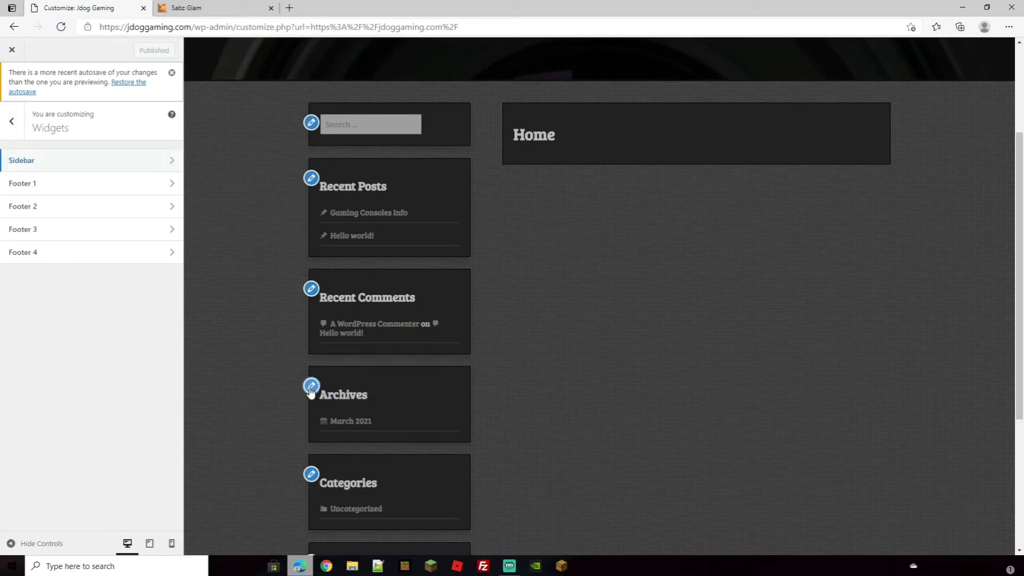
{"action": "left_click", "coordinate": [10, 123]}
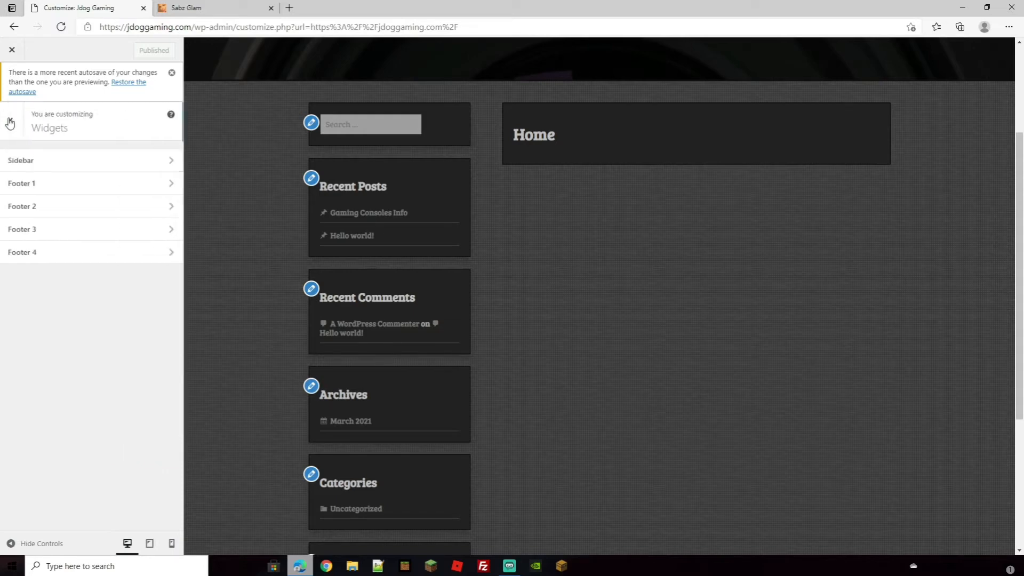
{"action": "left_click", "coordinate": [37, 163]}
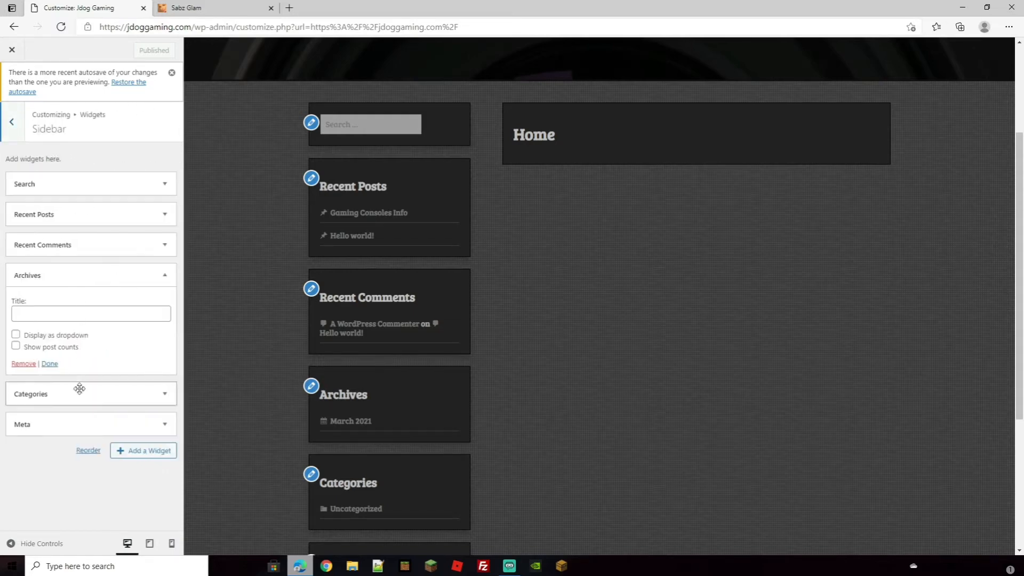
{"action": "left_click", "coordinate": [69, 280]}
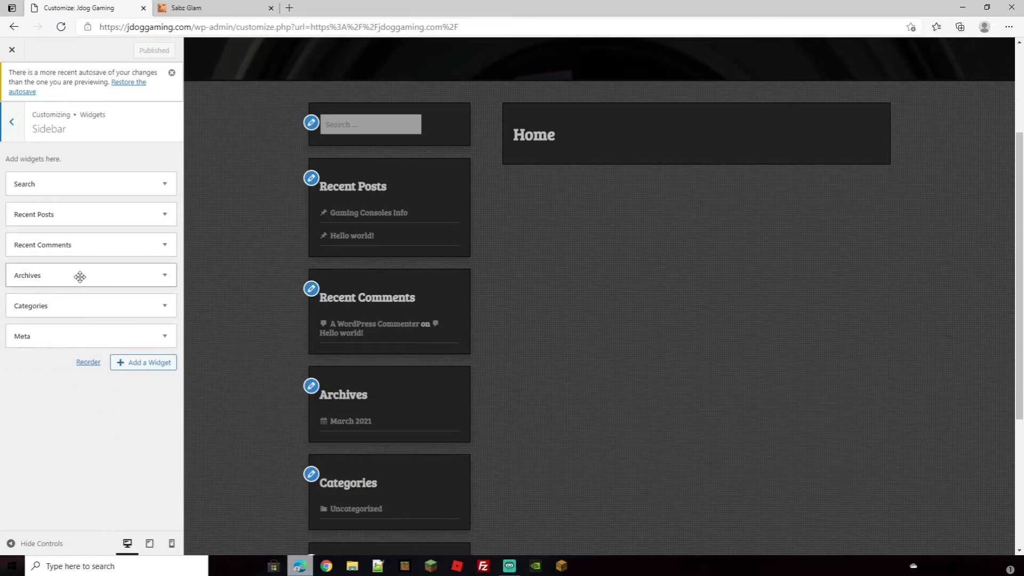
{"action": "left_click", "coordinate": [80, 276]}
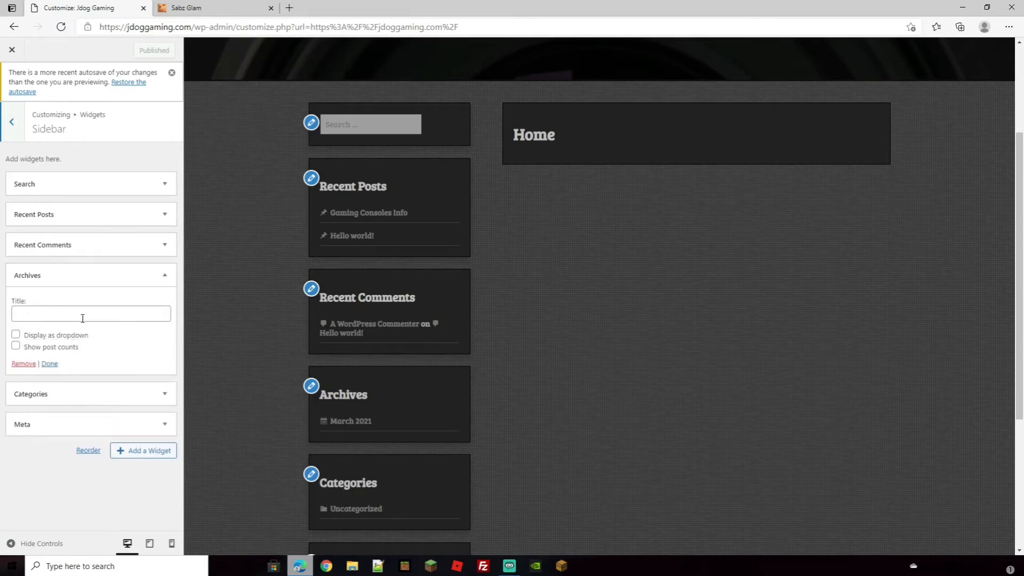
{"action": "left_click", "coordinate": [22, 363]}
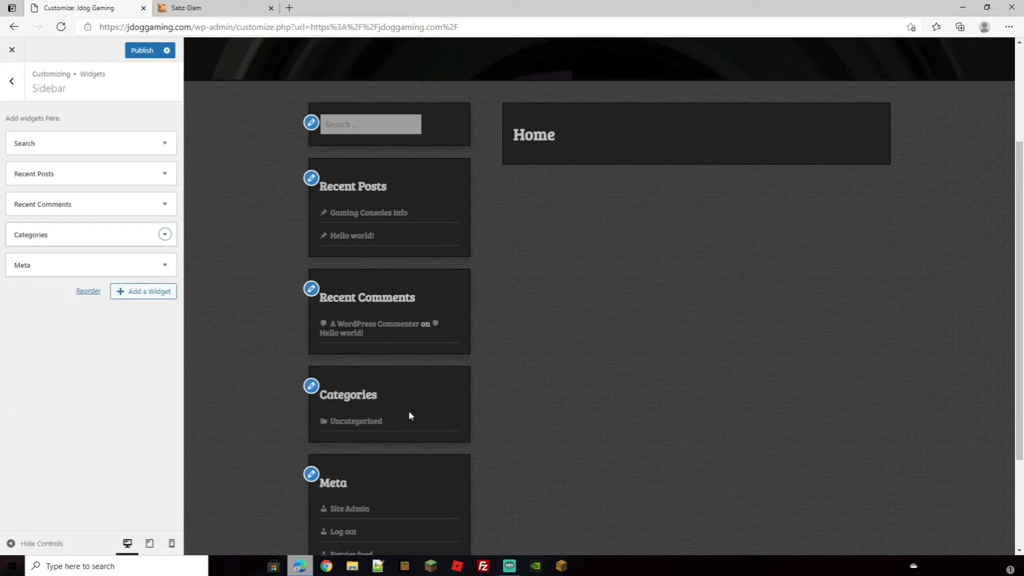
Add a Navigation Menu widget to the sidebar.
{"action": "left_click", "coordinate": [157, 296]}
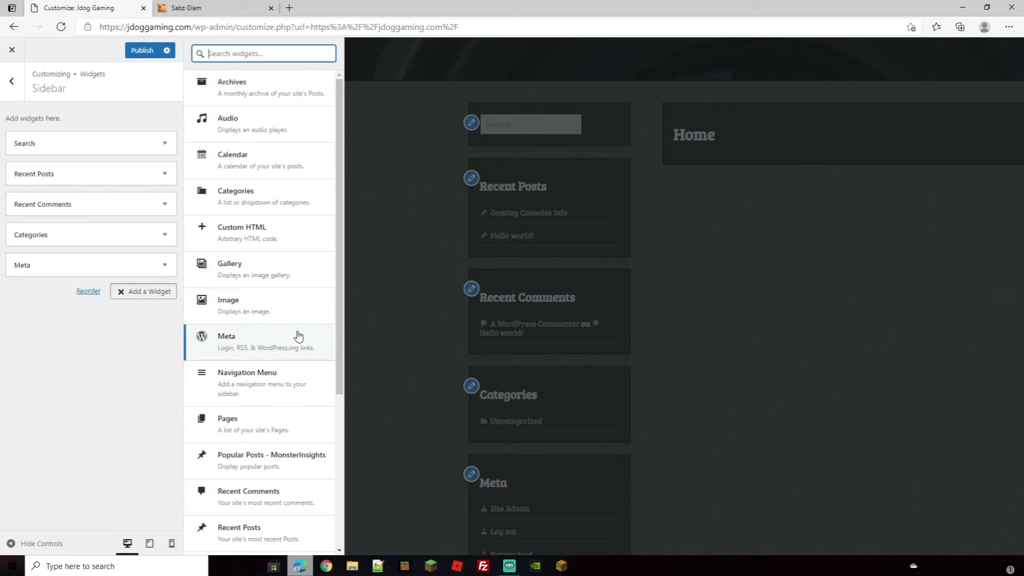
{"action": "scroll", "coordinate": [298, 335], "scroll_direction": "down", "scroll_amount": 5}
{"action": "scroll", "coordinate": [298, 336], "scroll_direction": "up", "scroll_amount": 5}
{"action": "scroll", "coordinate": [277, 339], "scroll_direction": "down", "scroll_amount": 1}
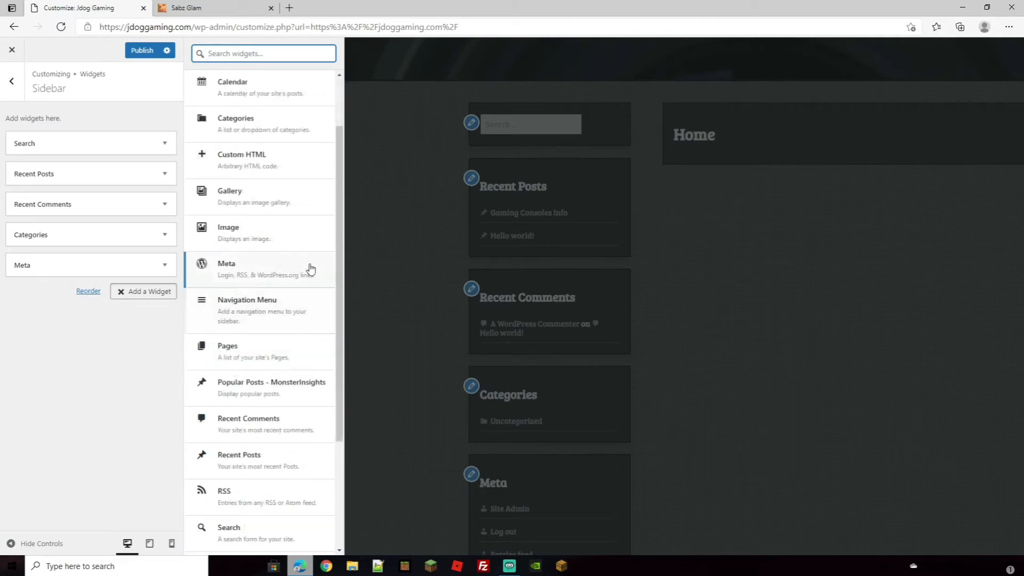
{"action": "left_click", "coordinate": [243, 308]}
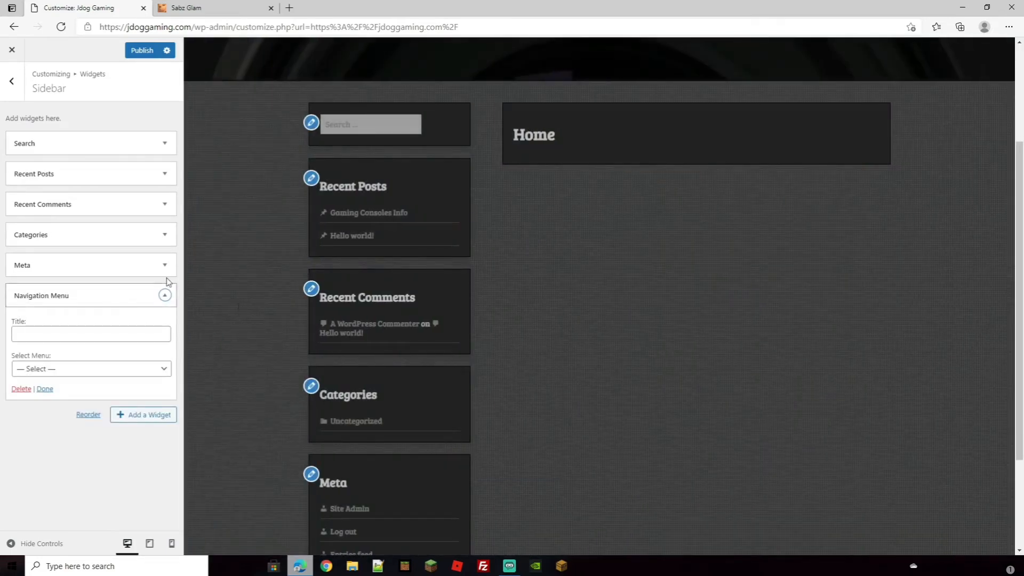
Title the new widget "Navigation Menu", assign Menu 1 to it and finish editing the widget.
{"action": "left_click", "coordinate": [61, 336]}
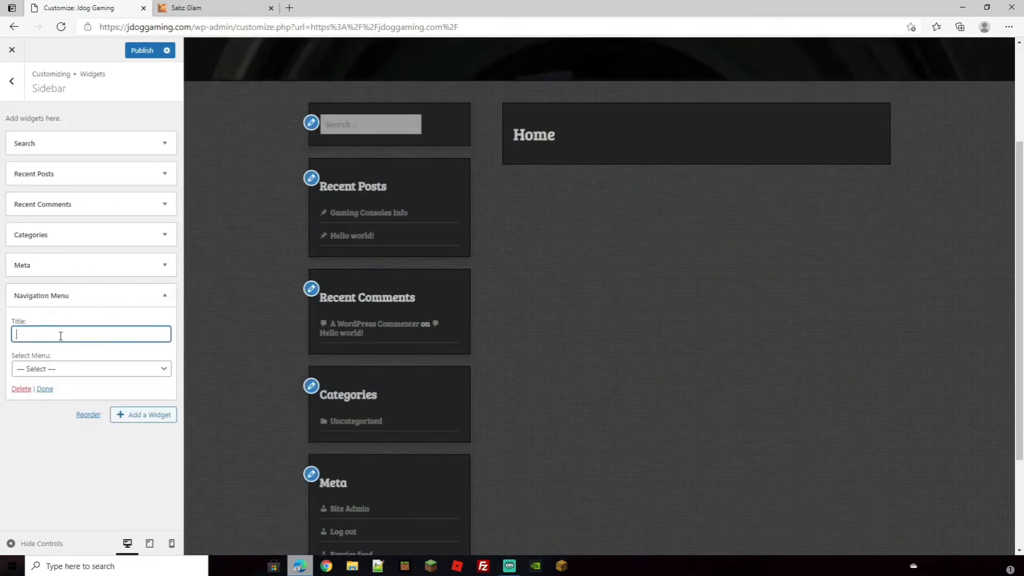
{"action": "type", "text": "Navigation Menu"}
{"action": "left_click", "coordinate": [161, 376]}
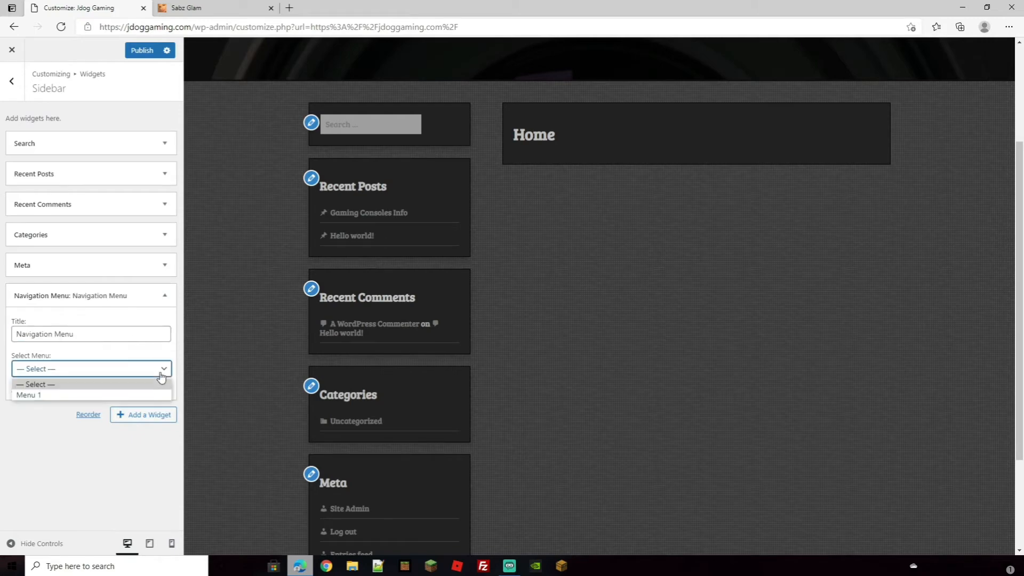
{"action": "left_click", "coordinate": [68, 396]}
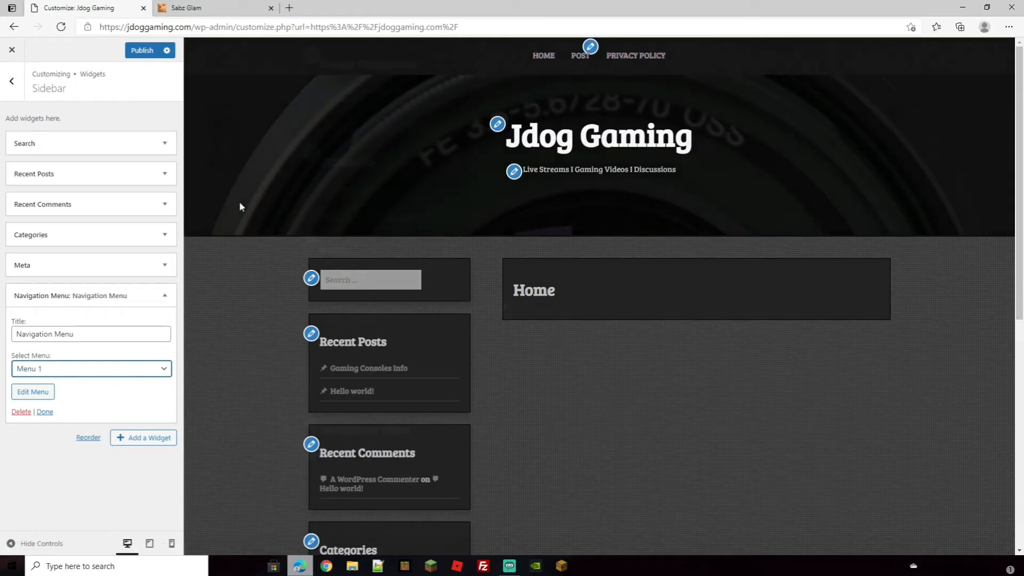
{"action": "scroll", "coordinate": [240, 206], "scroll_direction": "down", "scroll_amount": 7}
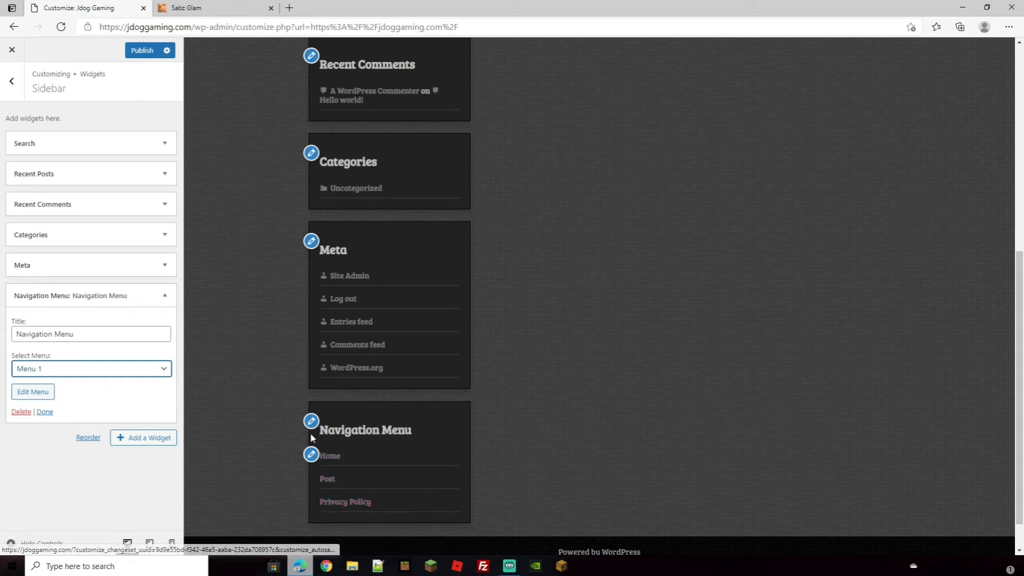
{"action": "left_click", "coordinate": [45, 412]}
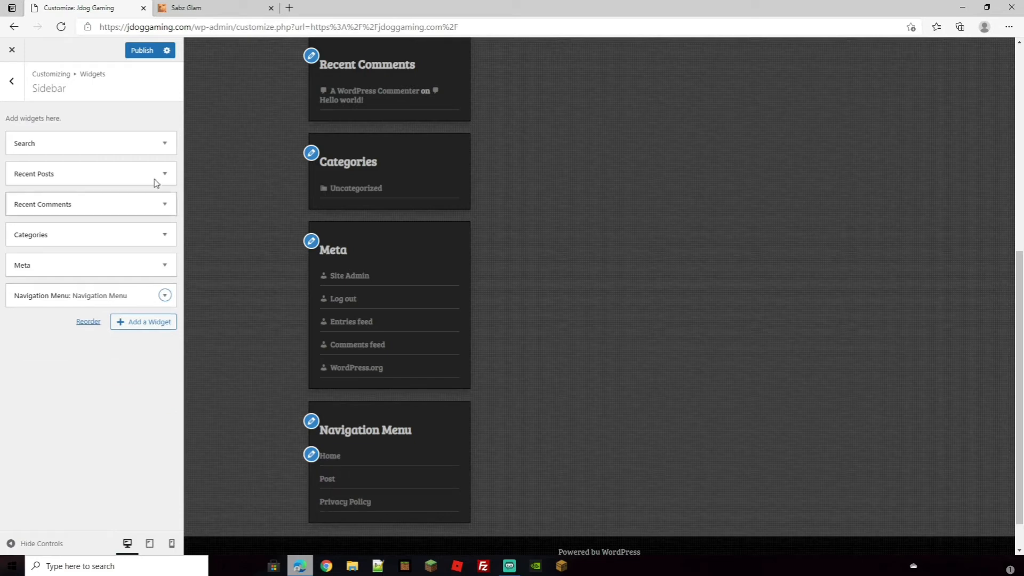
Publish the sidebar changes and test the Privacy Policy link in the live site's Navigation Menu widget.
{"action": "left_click", "coordinate": [142, 50]}
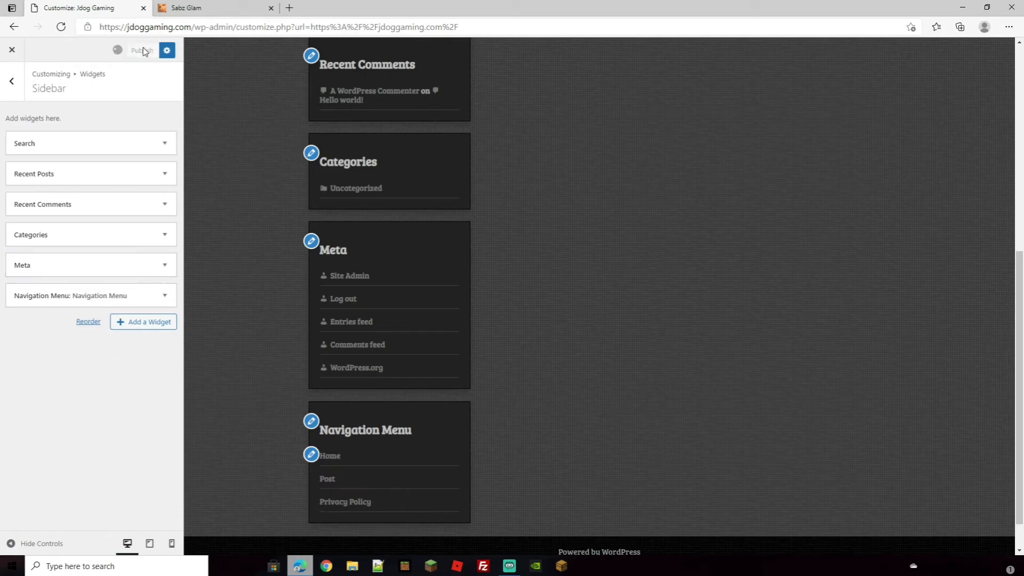
{"action": "left_click", "coordinate": [10, 52]}
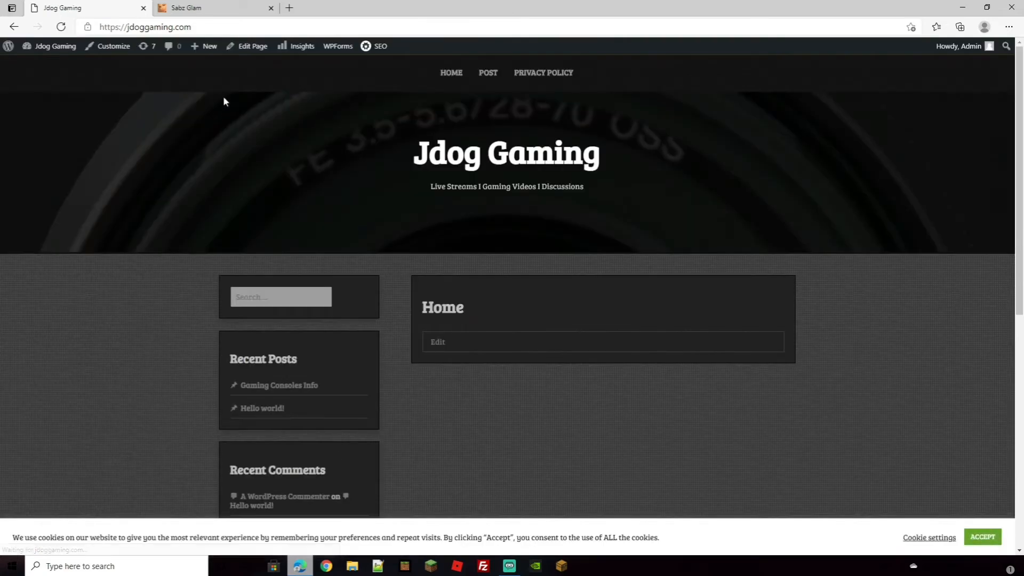
{"action": "scroll", "coordinate": [601, 258], "scroll_direction": "down", "scroll_amount": 2}
{"action": "scroll", "coordinate": [602, 258], "scroll_direction": "down", "scroll_amount": 6}
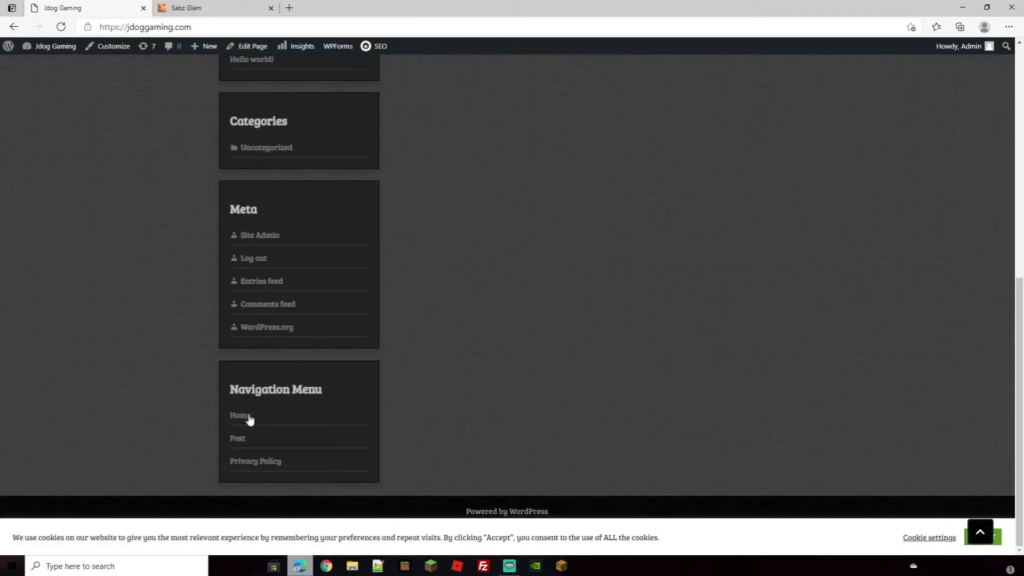
{"action": "left_click", "coordinate": [240, 462]}
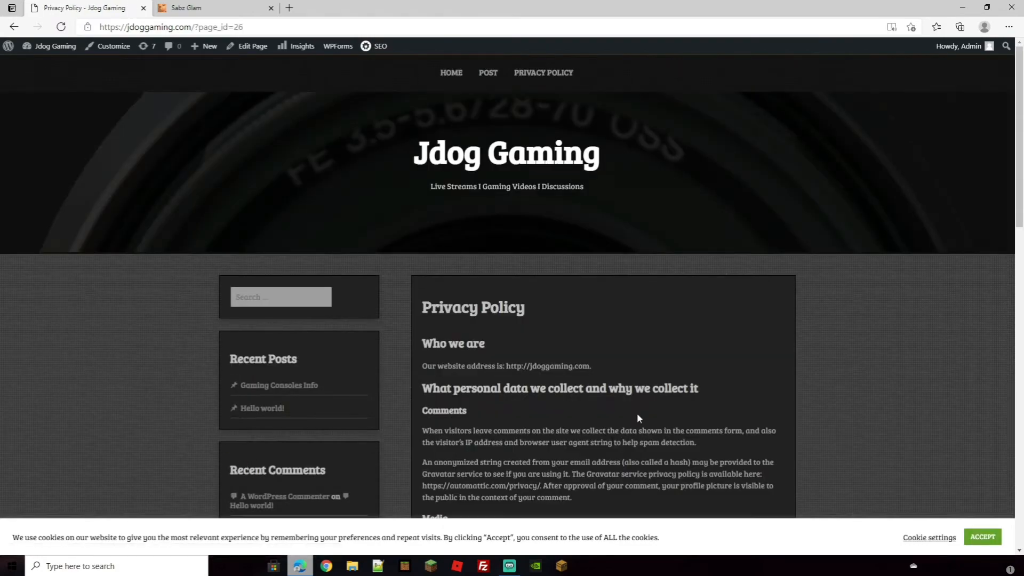
Switch to the Sabz Glam site and open its Sidebar widget area in the Customizer.
{"action": "scroll", "coordinate": [637, 412], "scroll_direction": "down", "scroll_amount": 4}
{"action": "scroll", "coordinate": [636, 413], "scroll_direction": "up", "scroll_amount": 4}
{"action": "key", "text": "ctrl+Tab"}
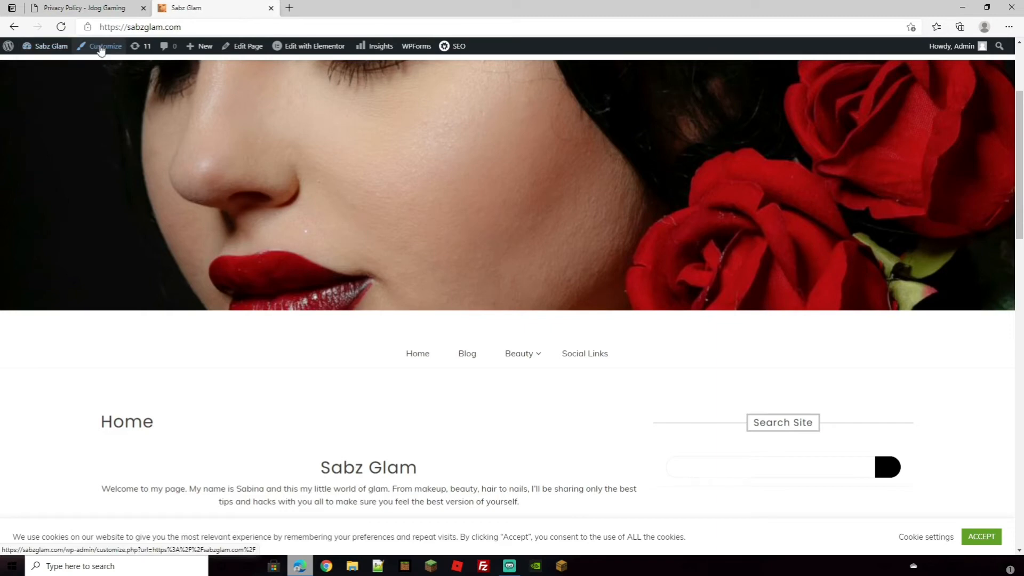
{"action": "left_click", "coordinate": [101, 47]}
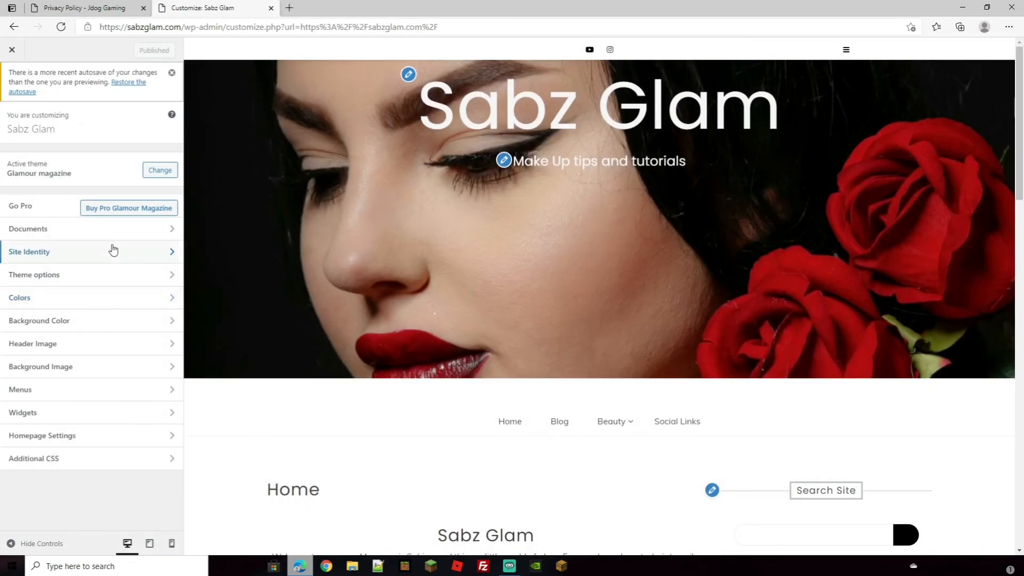
{"action": "left_click", "coordinate": [38, 419]}
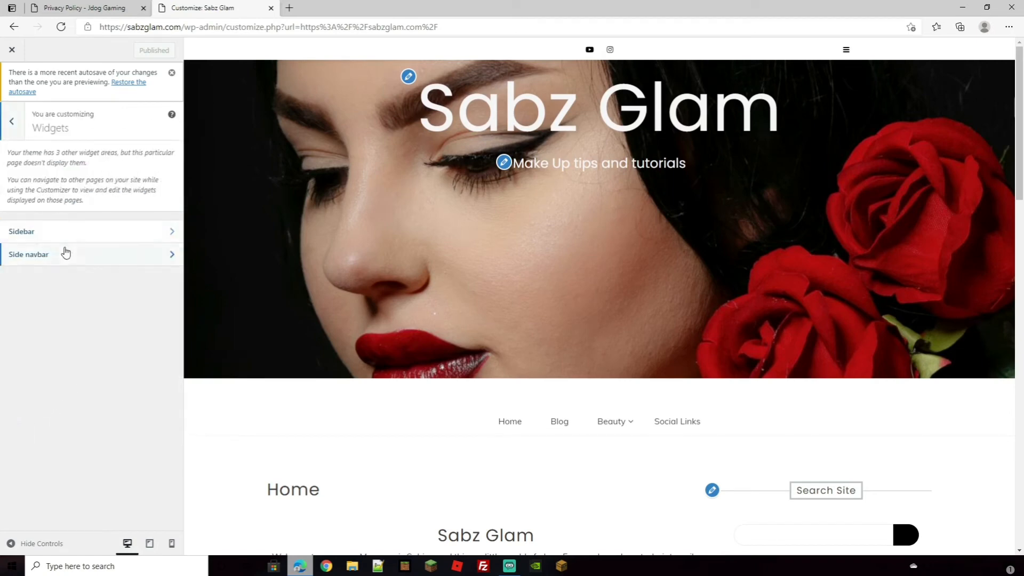
{"action": "left_click", "coordinate": [50, 236]}
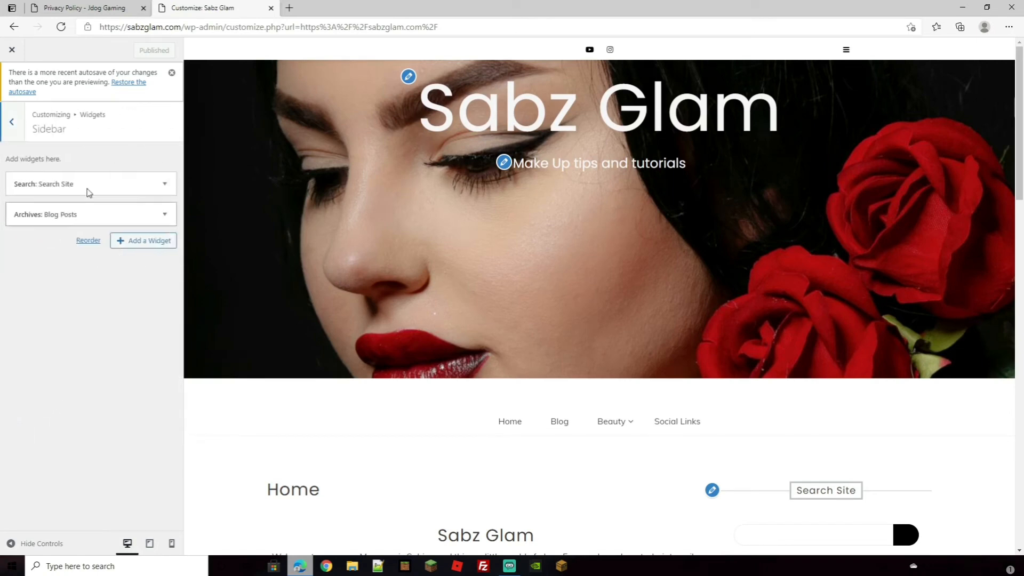
Examine the Search Site and Blog Posts widgets in the Sabz Glam sidebar preview and return to the widget areas.
{"action": "scroll", "coordinate": [952, 355], "scroll_direction": "down", "scroll_amount": 5}
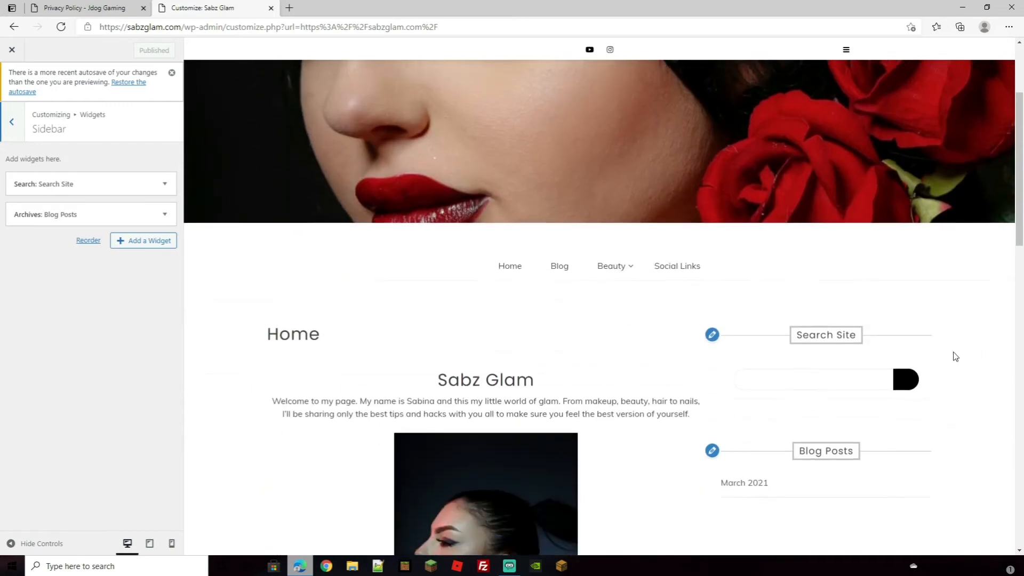
{"action": "scroll", "coordinate": [773, 487], "scroll_direction": "up", "scroll_amount": 2}
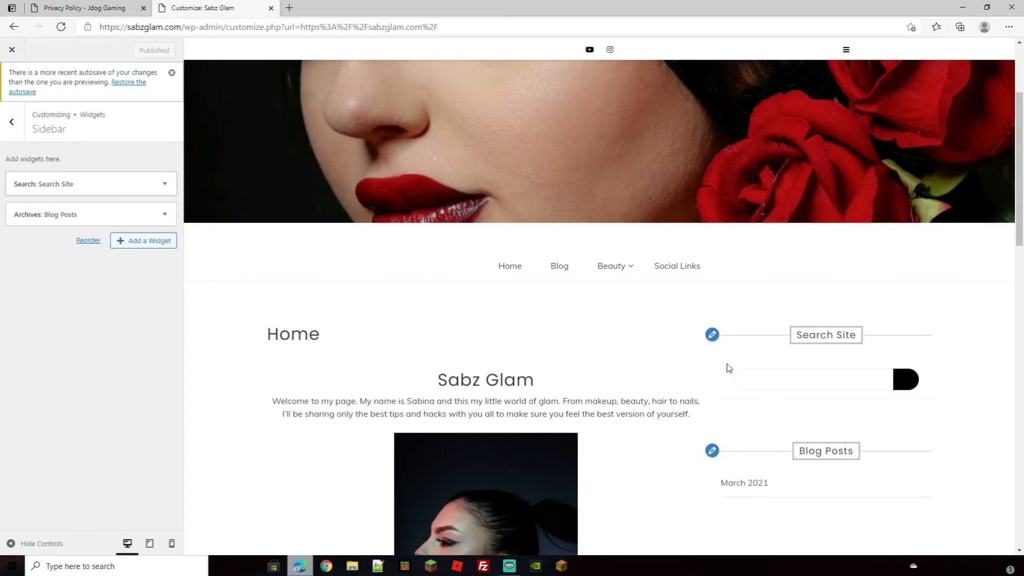
{"action": "left_click", "coordinate": [816, 382]}
{"action": "key", "text": "Escape"}
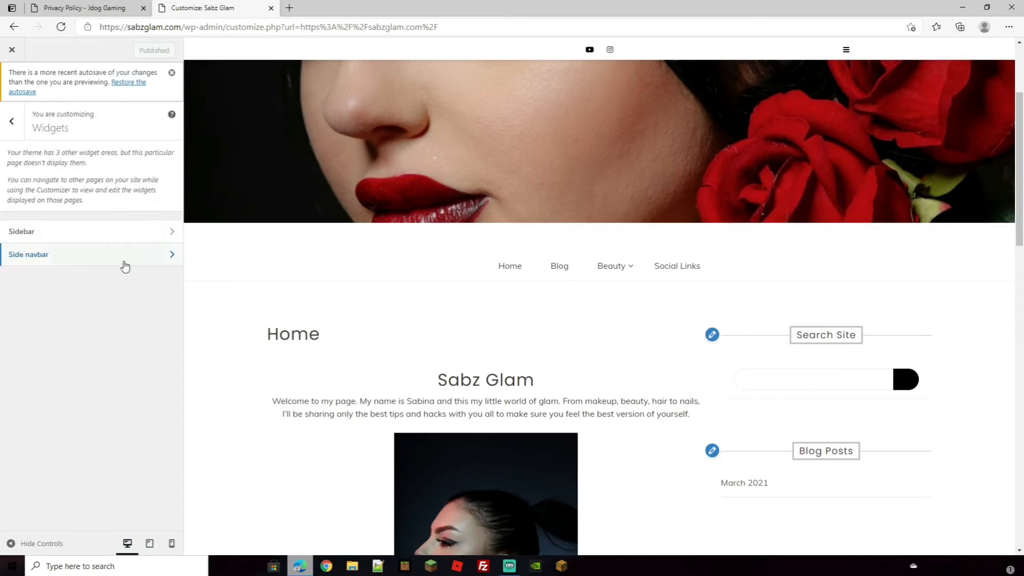
Open the Side navbar widget area and check its slide-out panel in the preview.
{"action": "left_click", "coordinate": [54, 260]}
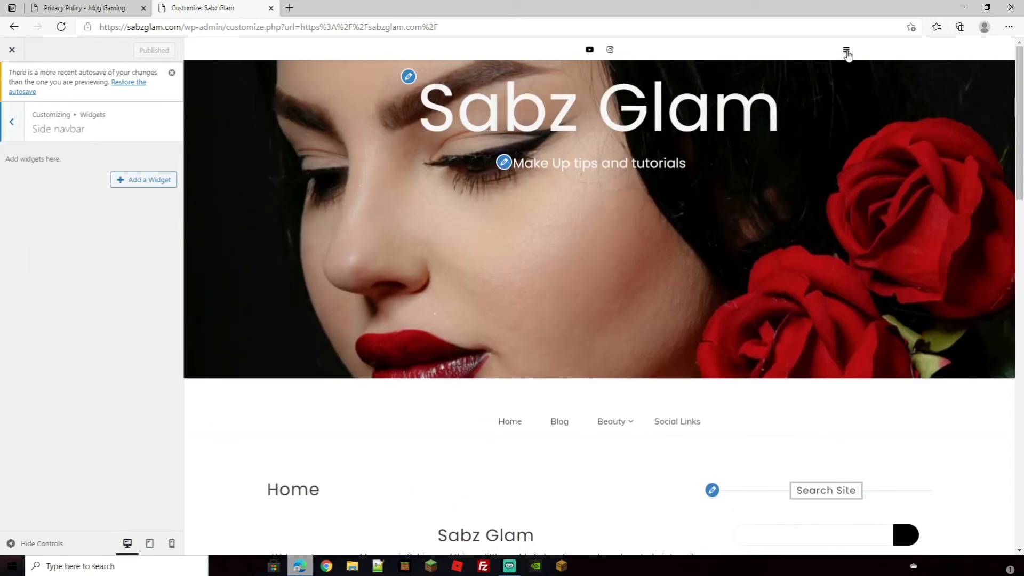
{"action": "left_click", "coordinate": [847, 51]}
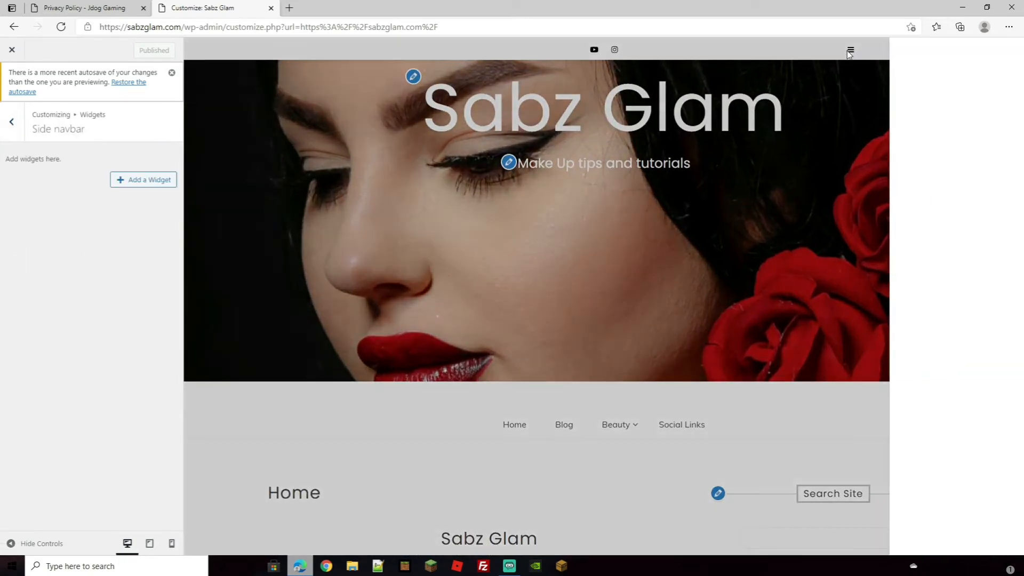
{"action": "left_click", "coordinate": [848, 51]}
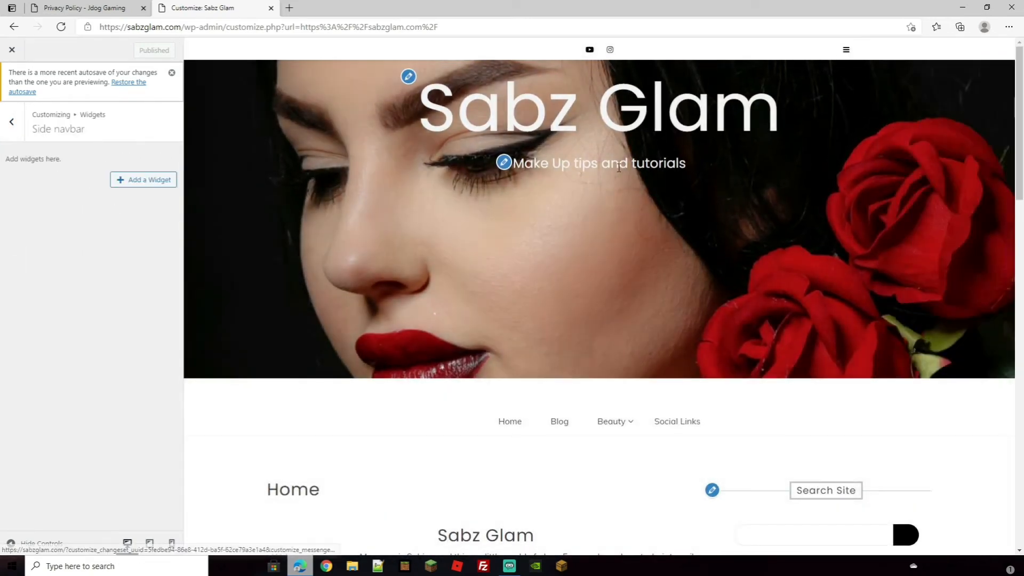
Add a Meta widget titled "User" to the Side navbar and preview it in the slide-out panel.
{"action": "left_click", "coordinate": [152, 183]}
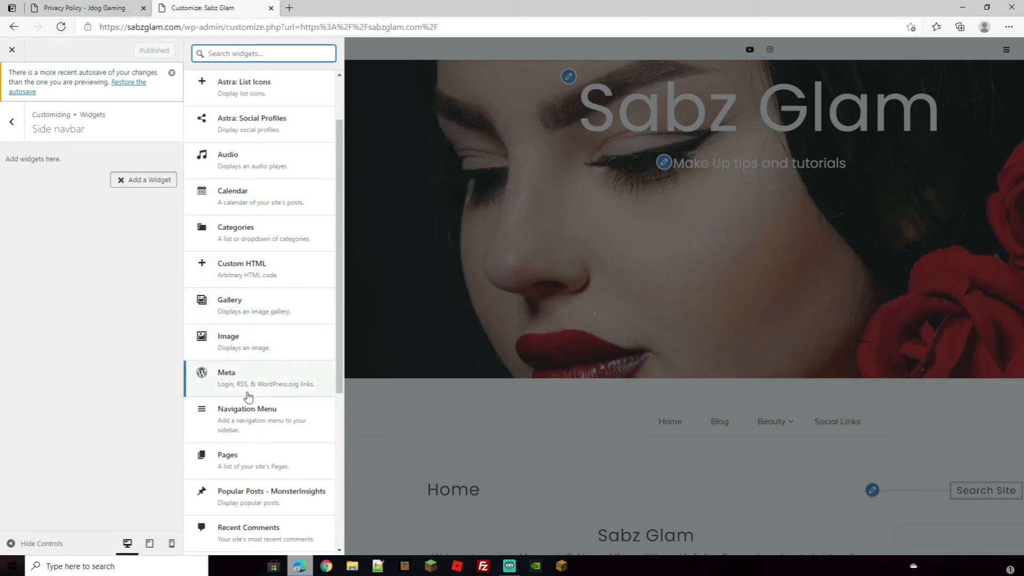
{"action": "scroll", "coordinate": [247, 363], "scroll_direction": "down", "scroll_amount": 3}
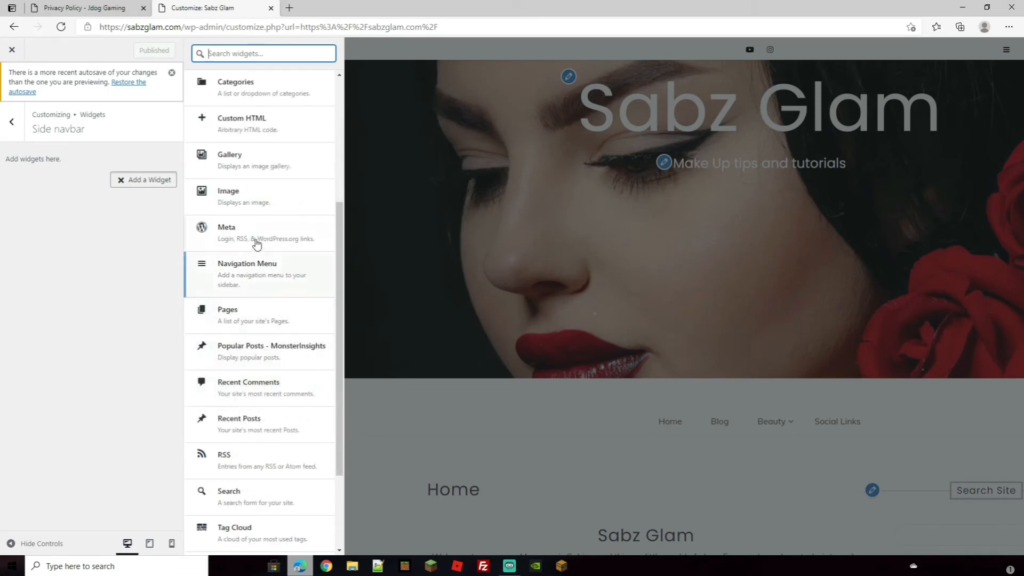
{"action": "scroll", "coordinate": [245, 237], "scroll_direction": "up", "scroll_amount": 2}
{"action": "left_click", "coordinate": [246, 307]}
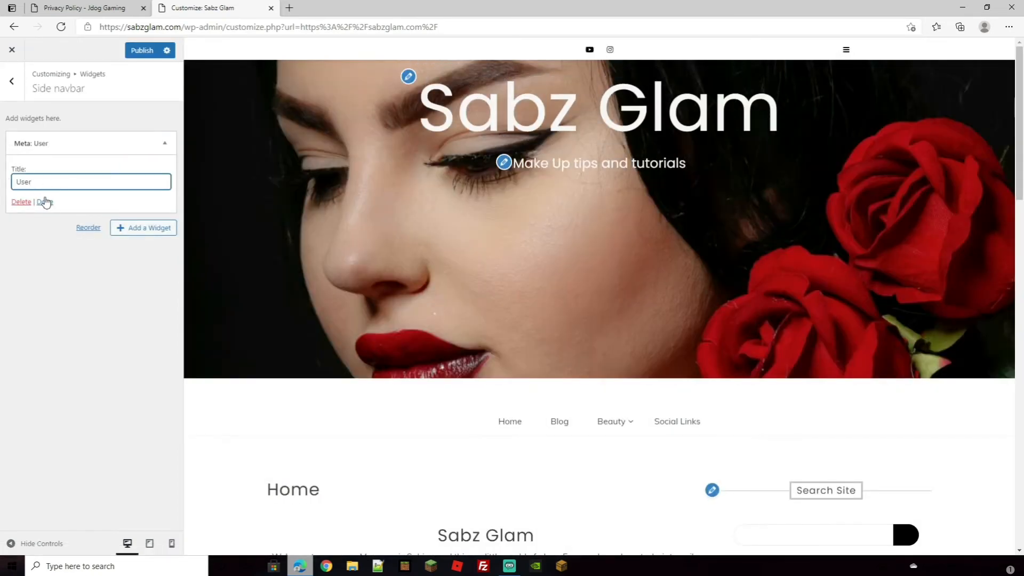
{"action": "left_click", "coordinate": [45, 202]}
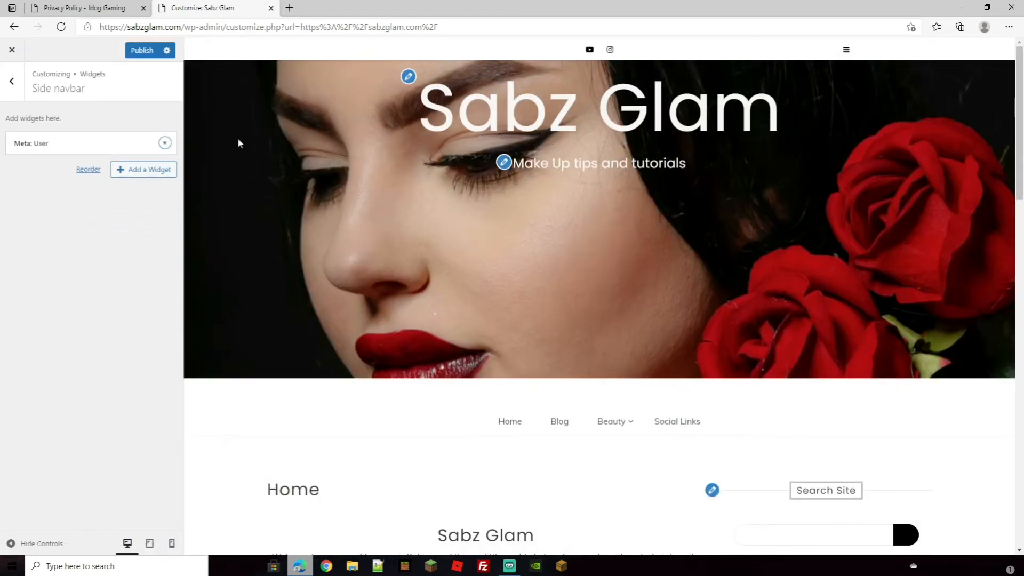
{"action": "left_click", "coordinate": [845, 49]}
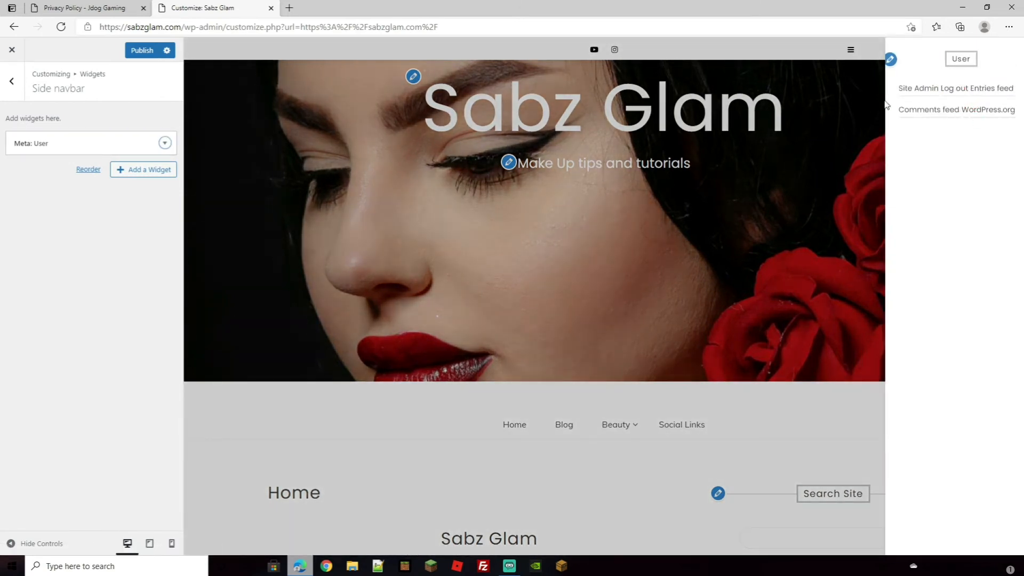
Add a Recent Posts widget titled "Blog" to the Side navbar and preview the slide-out panel.
{"action": "left_click", "coordinate": [143, 170]}
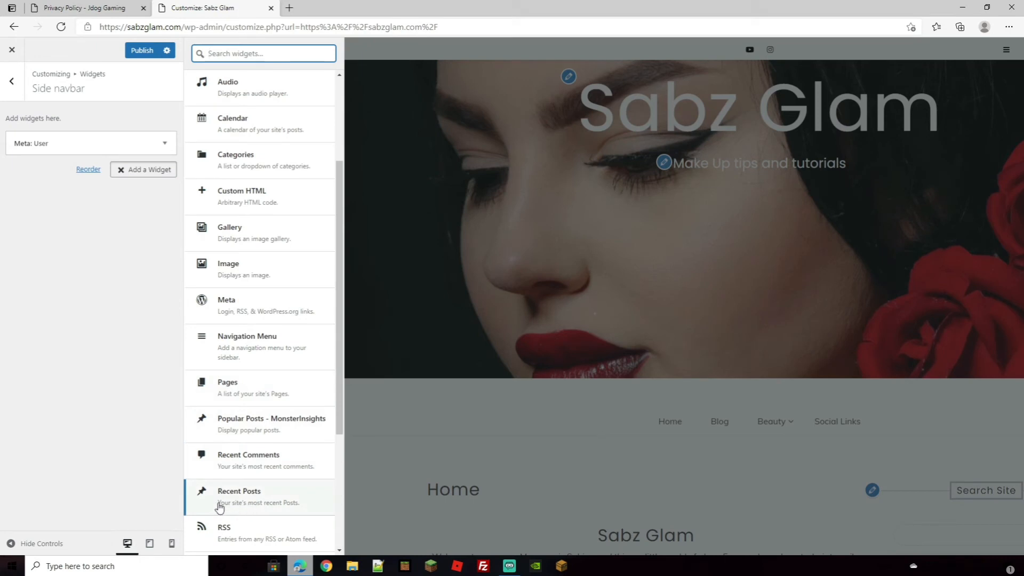
{"action": "left_click", "coordinate": [238, 502]}
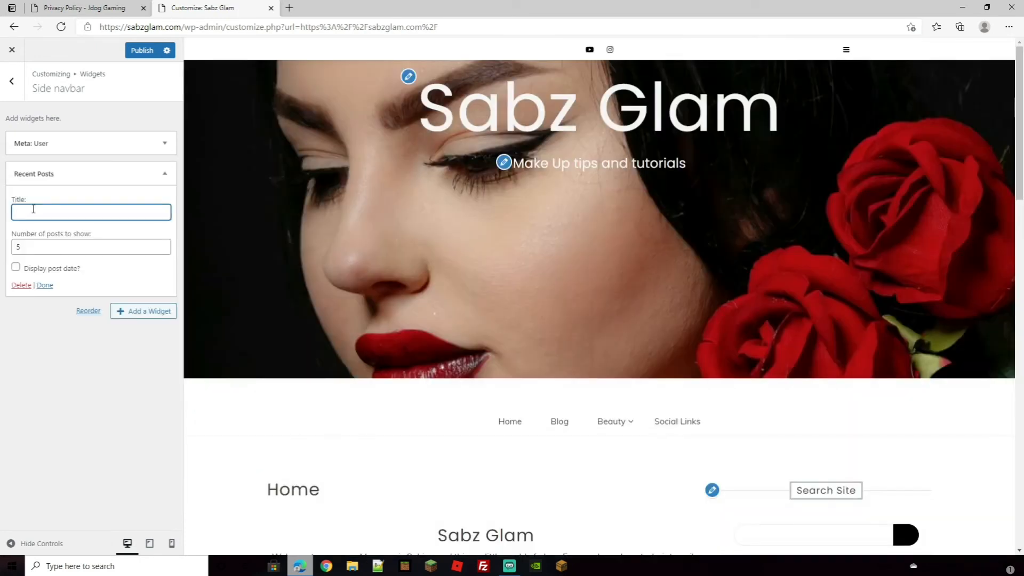
{"action": "type", "text": "Blog"}
{"action": "key", "text": "Return"}
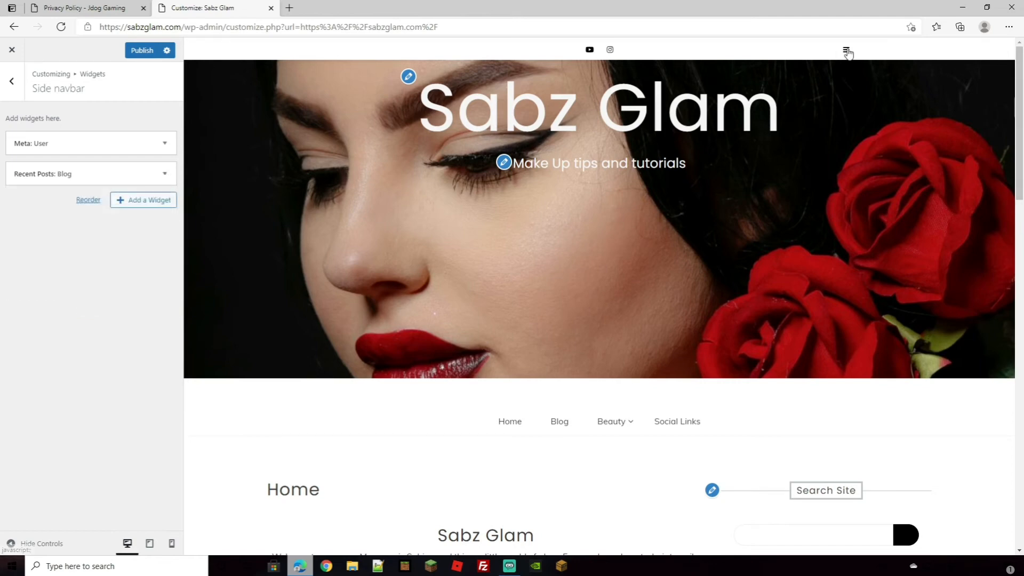
{"action": "left_click", "coordinate": [845, 49]}
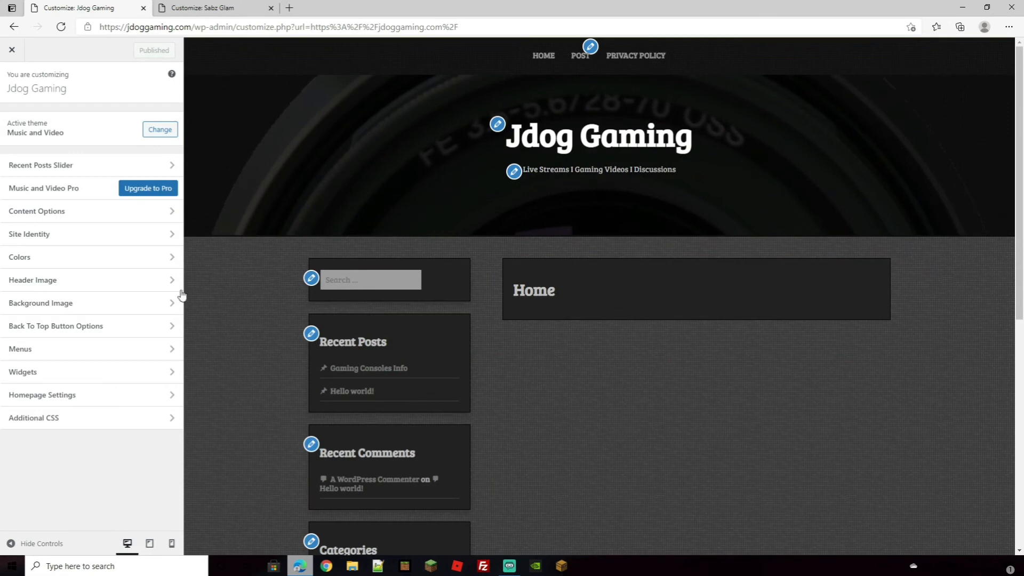
Add a Meta widget titled "meta" to the Footer 1 area of the Jdog Gaming site.
{"action": "left_click", "coordinate": [84, 373]}
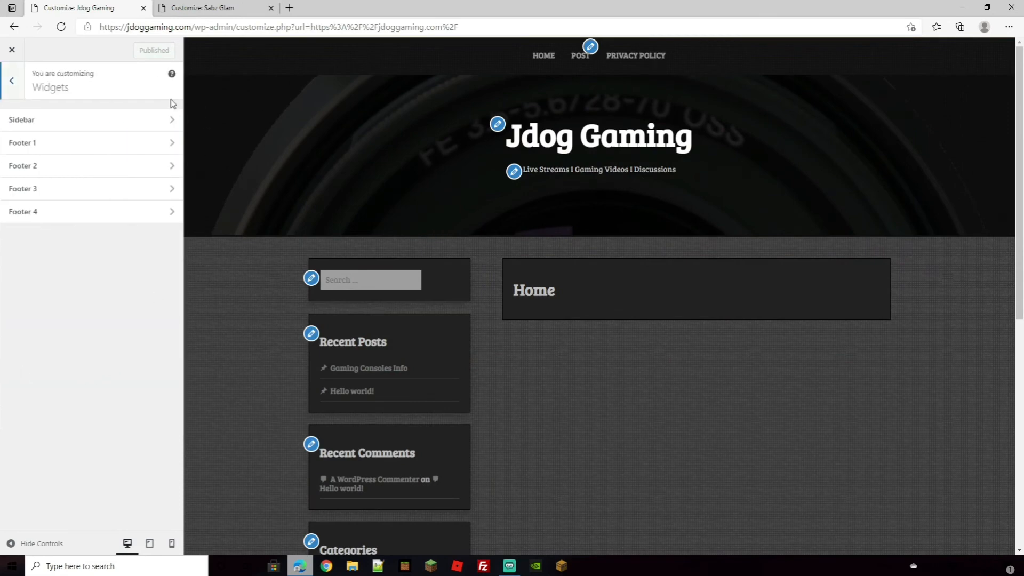
{"action": "left_click", "coordinate": [50, 147]}
{"action": "scroll", "coordinate": [556, 271], "scroll_direction": "down", "scroll_amount": 8}
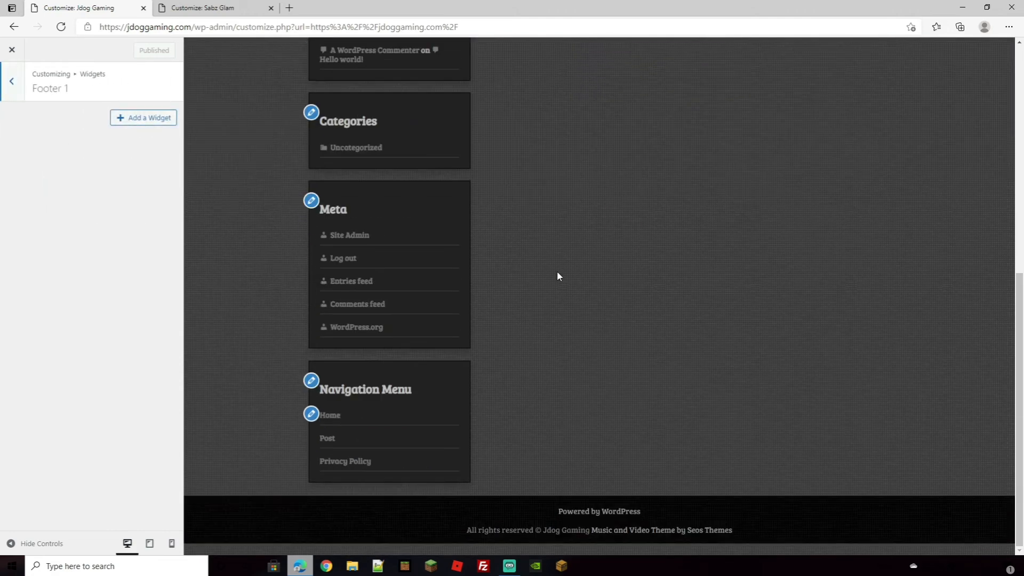
{"action": "left_click", "coordinate": [137, 126]}
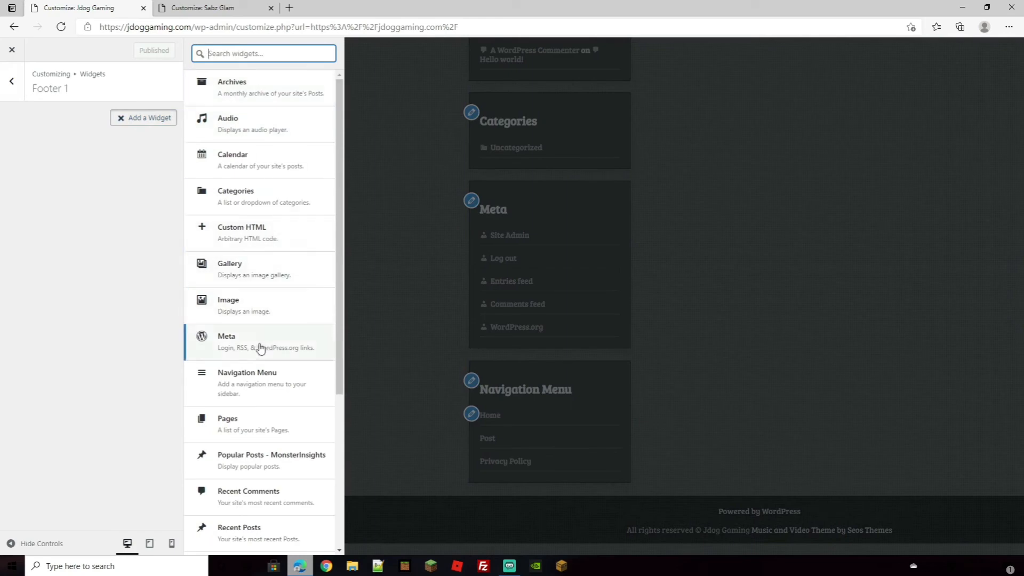
{"action": "left_click", "coordinate": [230, 347]}
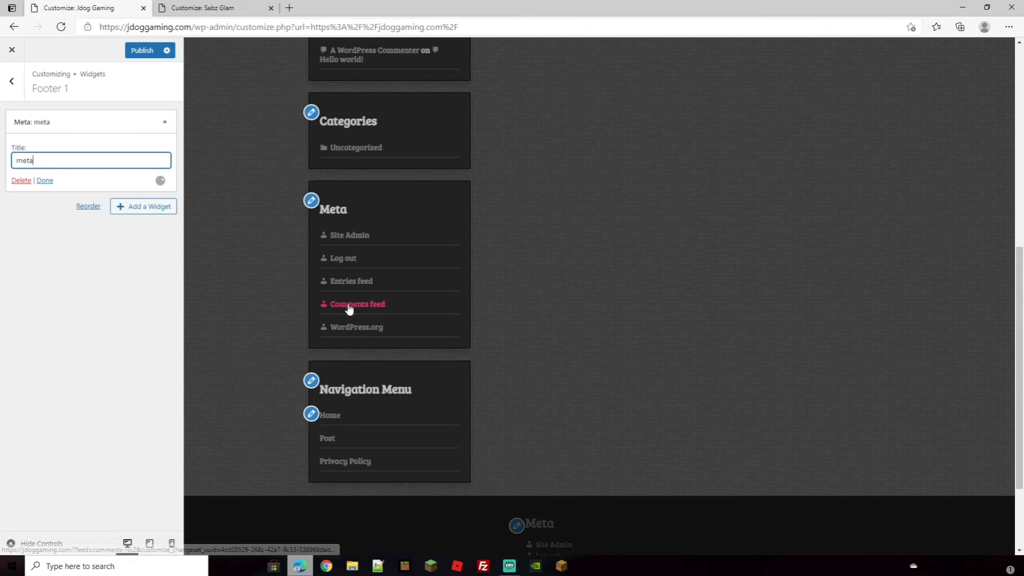
{"action": "scroll", "coordinate": [535, 283], "scroll_direction": "down", "scroll_amount": 2}
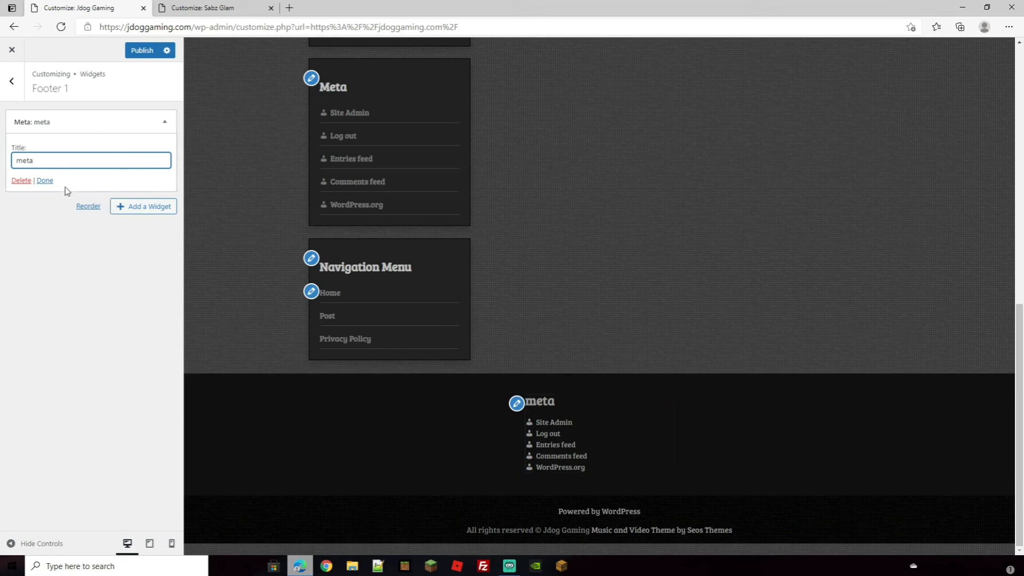
{"action": "left_click", "coordinate": [45, 180]}
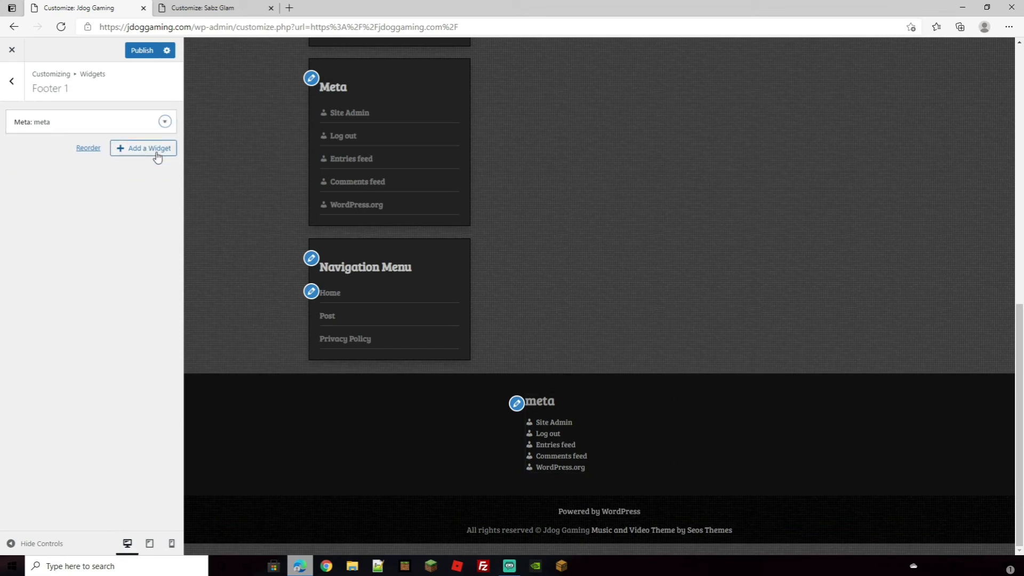
Add a Categories widget titled "test" to the Footer 2 area and return to the widget areas.
{"action": "left_click", "coordinate": [11, 81]}
{"action": "left_click", "coordinate": [55, 166]}
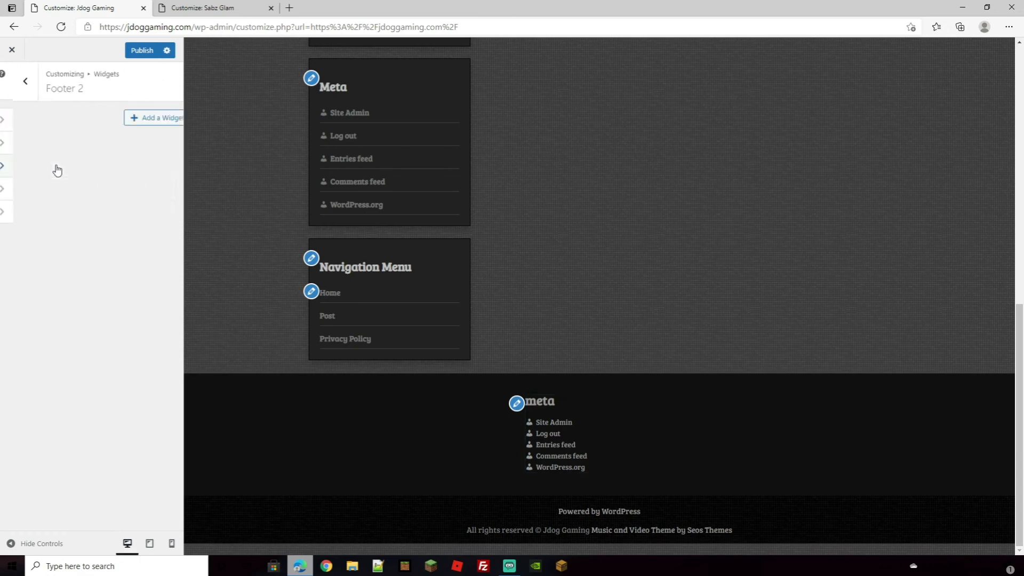
{"action": "left_click", "coordinate": [134, 117]}
{"action": "left_click", "coordinate": [244, 201]}
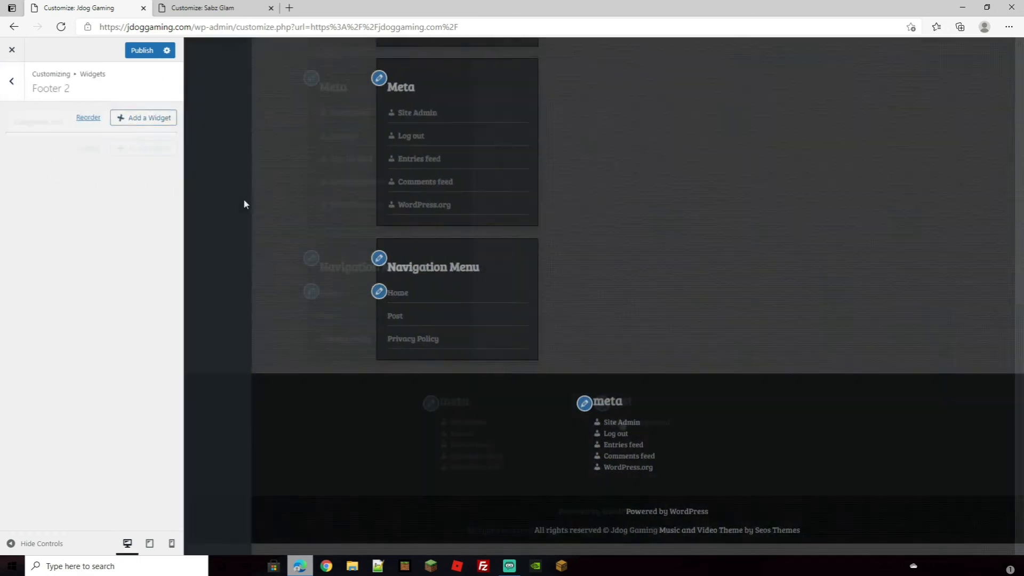
{"action": "left_click", "coordinate": [3, 81]}
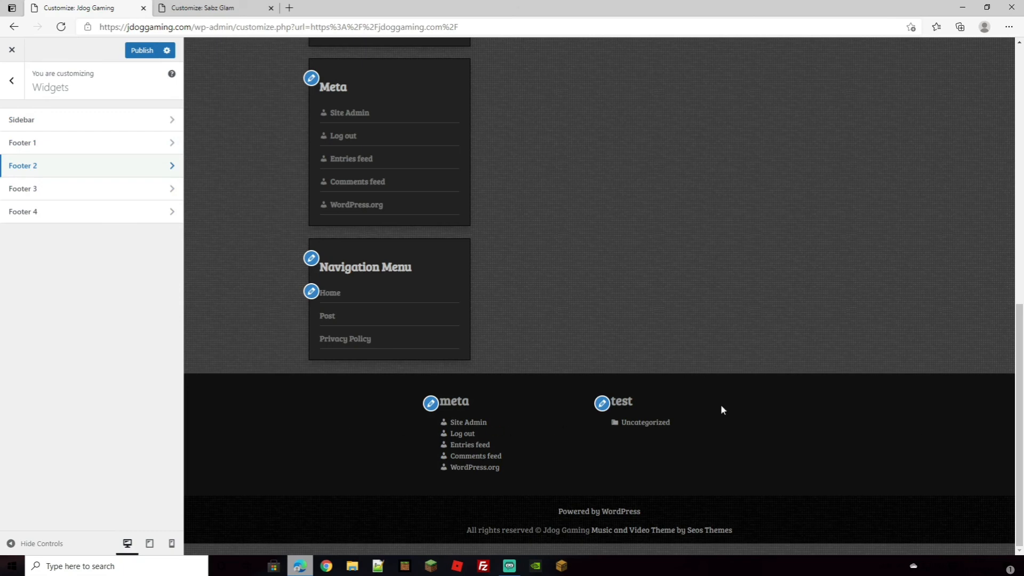
Review the footer widgets in the preview and delete the Meta widget from Footer 1.
{"action": "scroll", "coordinate": [903, 441], "scroll_direction": "up", "scroll_amount": 3}
{"action": "scroll", "coordinate": [903, 441], "scroll_direction": "down", "scroll_amount": 3}
{"action": "scroll", "coordinate": [548, 382], "scroll_direction": "up", "scroll_amount": 2}
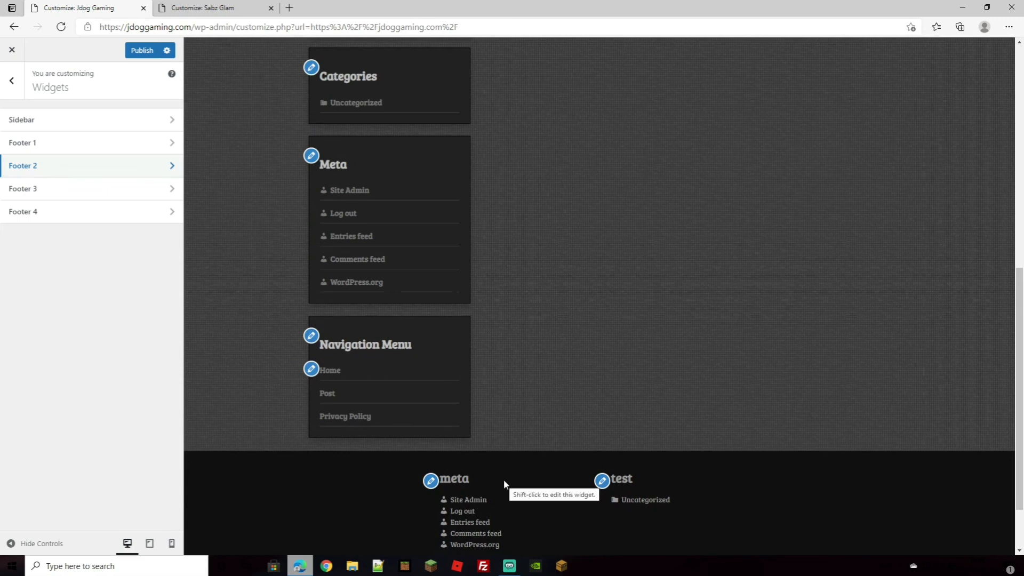
{"action": "left_click", "coordinate": [431, 481]}
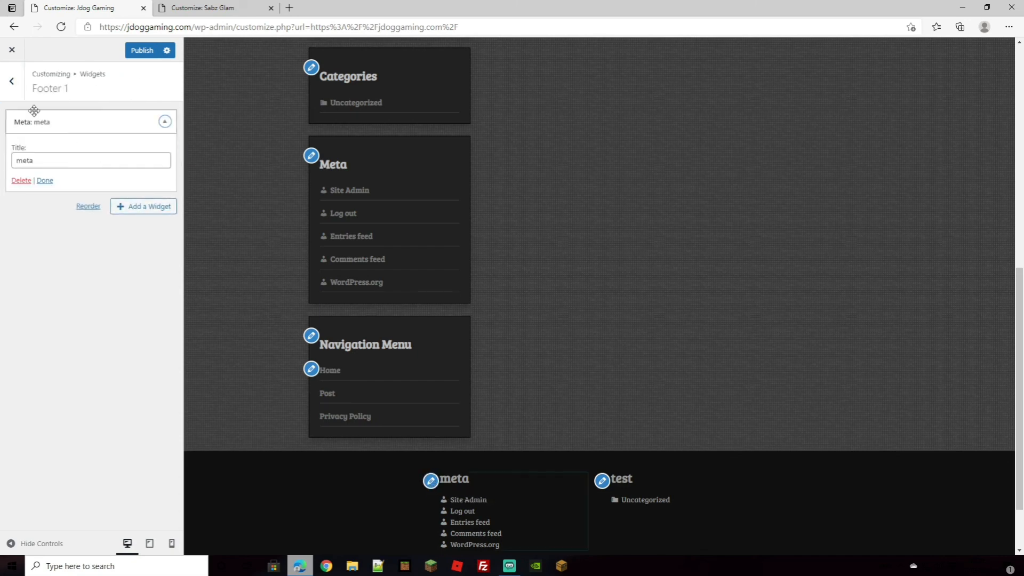
{"action": "left_click", "coordinate": [12, 81]}
{"action": "left_click", "coordinate": [40, 143]}
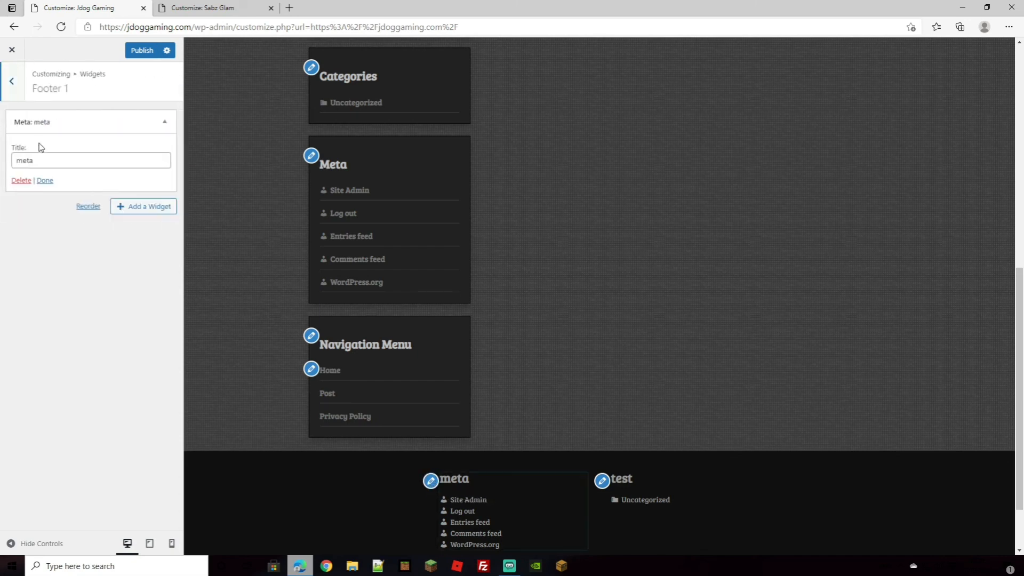
{"action": "left_click", "coordinate": [20, 180]}
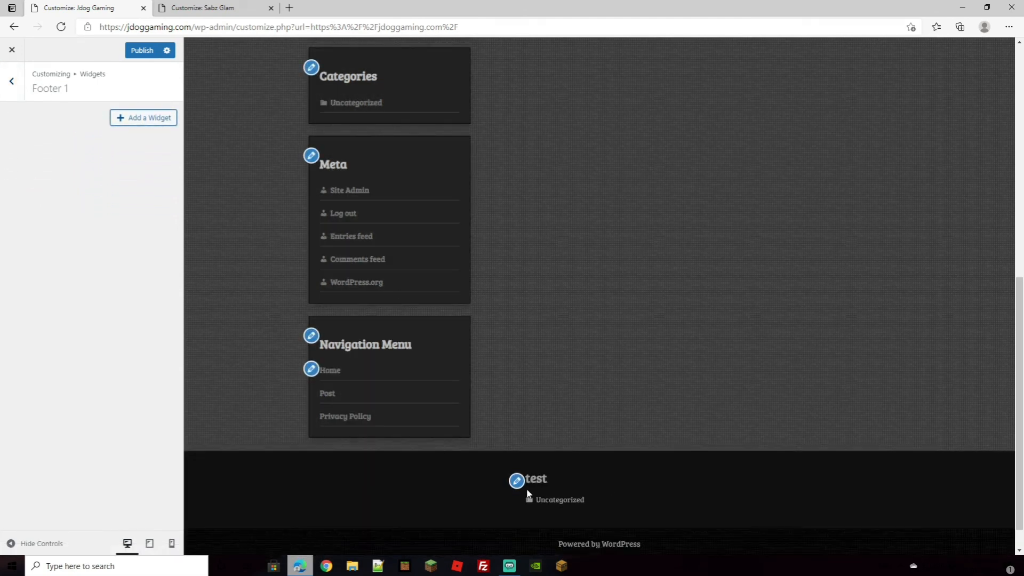
Delete the Categories widget titled "test" from Footer 2, check the page preview and show the desktop.
{"action": "left_click", "coordinate": [516, 481]}
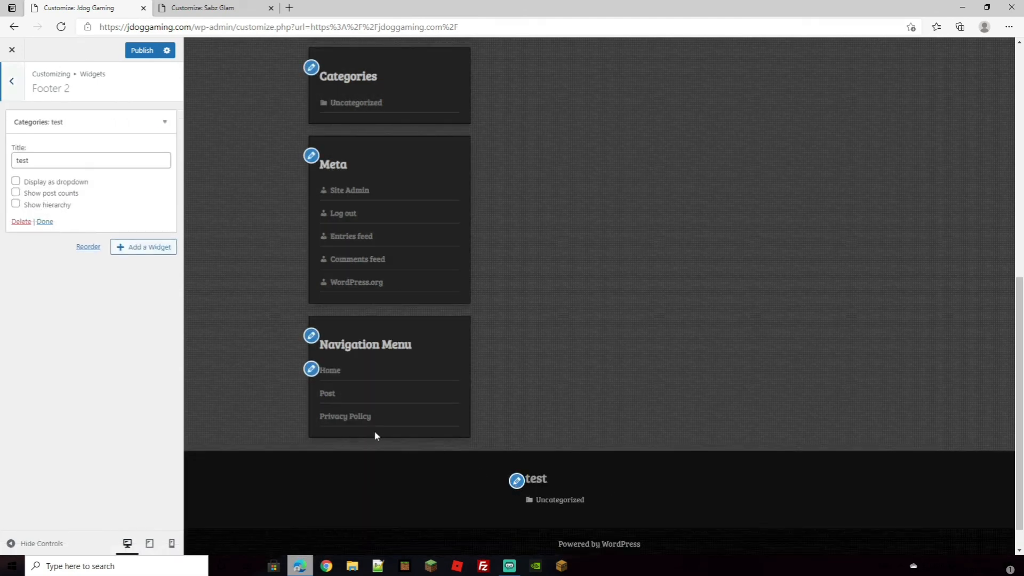
{"action": "left_click", "coordinate": [14, 221]}
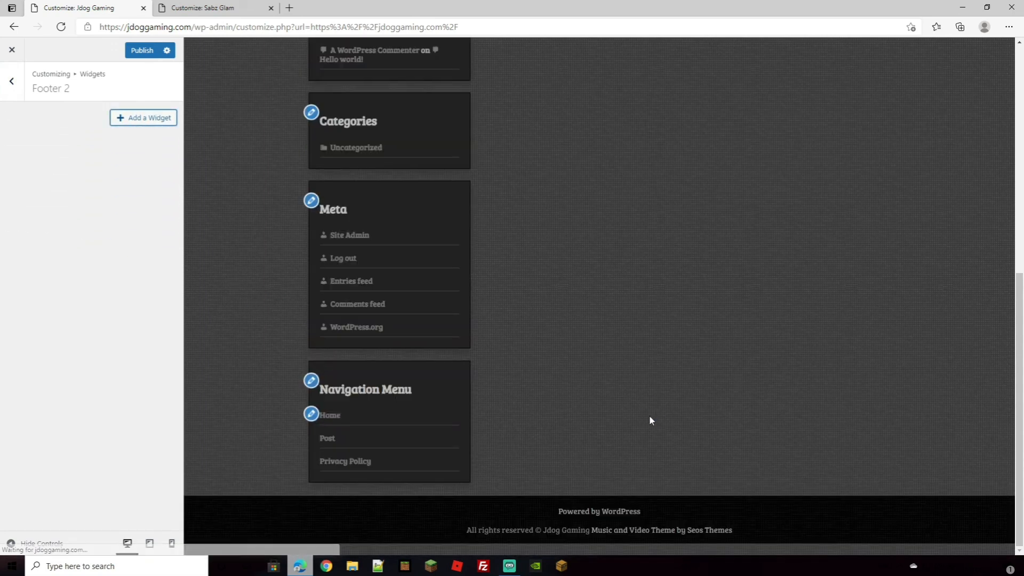
{"action": "scroll", "coordinate": [765, 436], "scroll_direction": "down", "scroll_amount": 5}
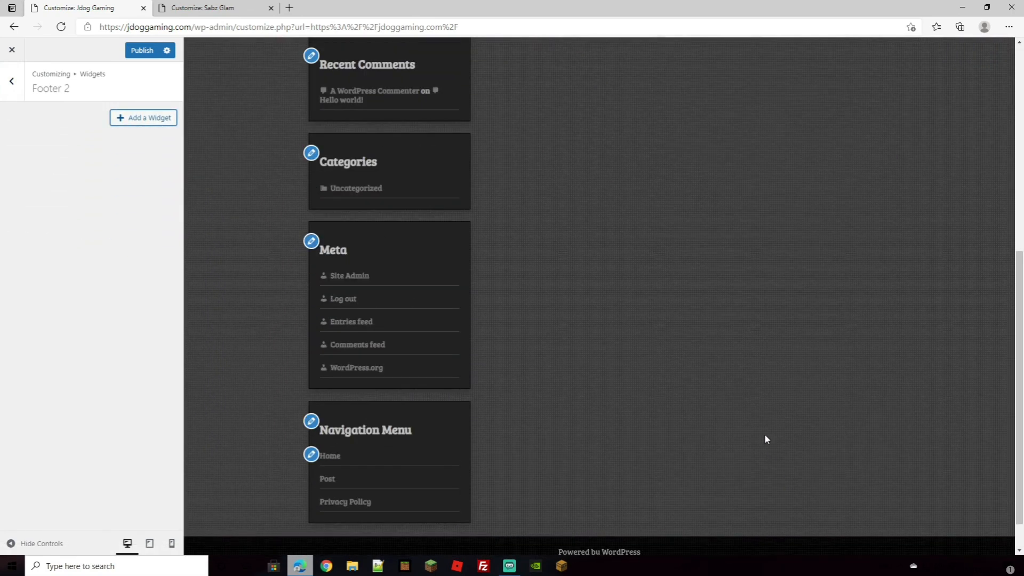
{"action": "scroll", "coordinate": [763, 431], "scroll_direction": "up", "scroll_amount": 5}
{"action": "key", "text": "super+d"}
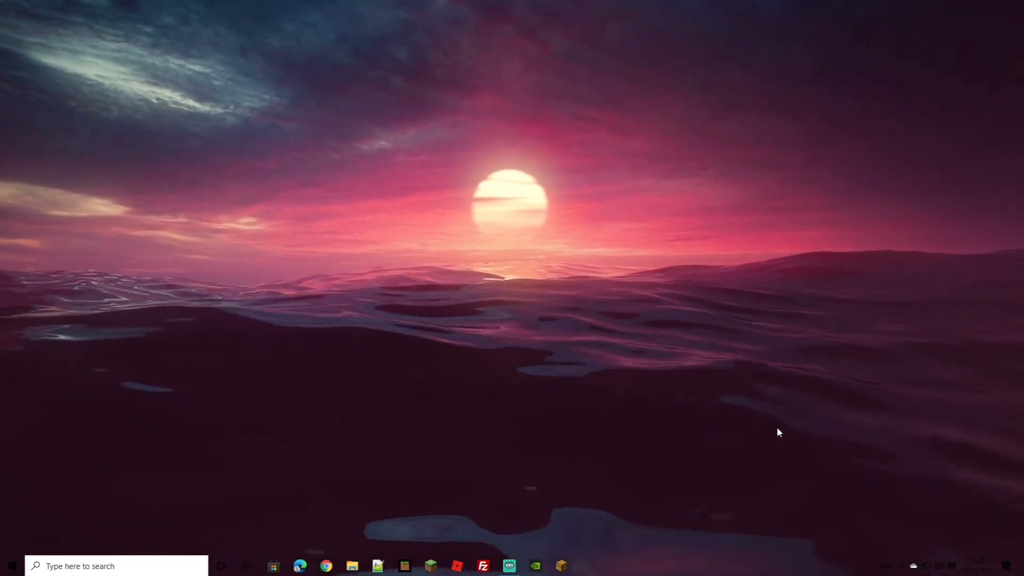